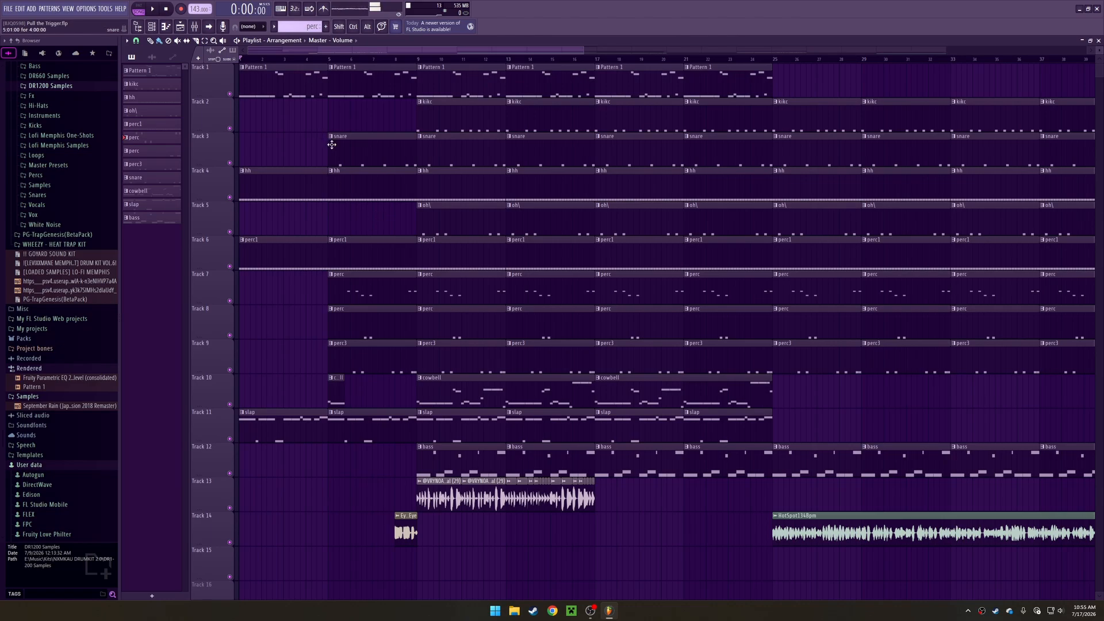
Open the Pattern 1 melody from track 1 in the piano roll and play it through to its last notes
double_click(291, 91)
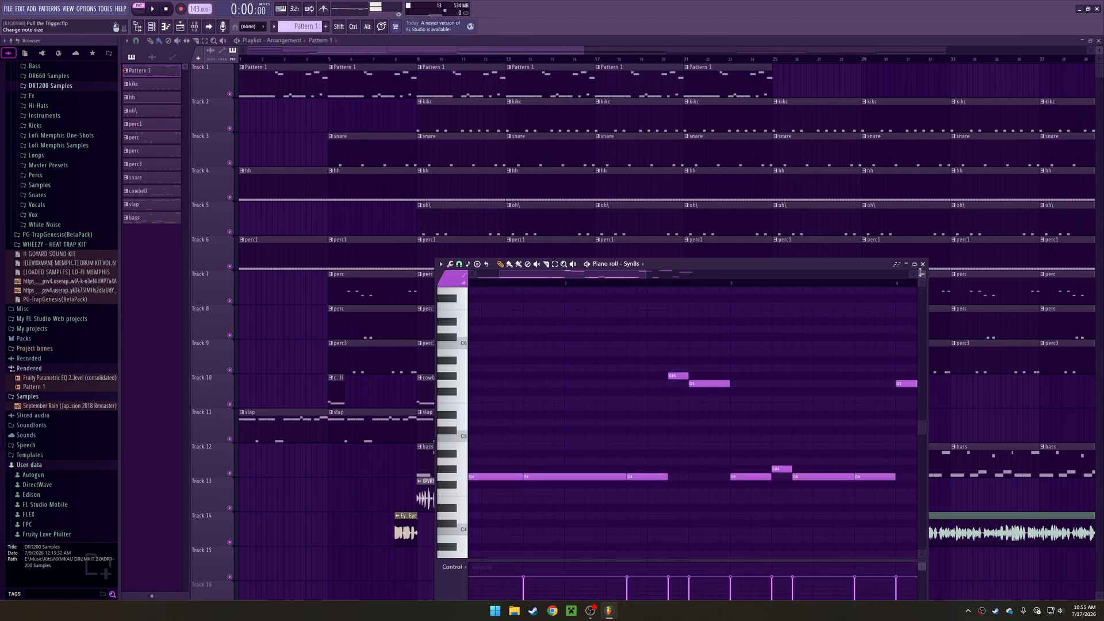
click(923, 264)
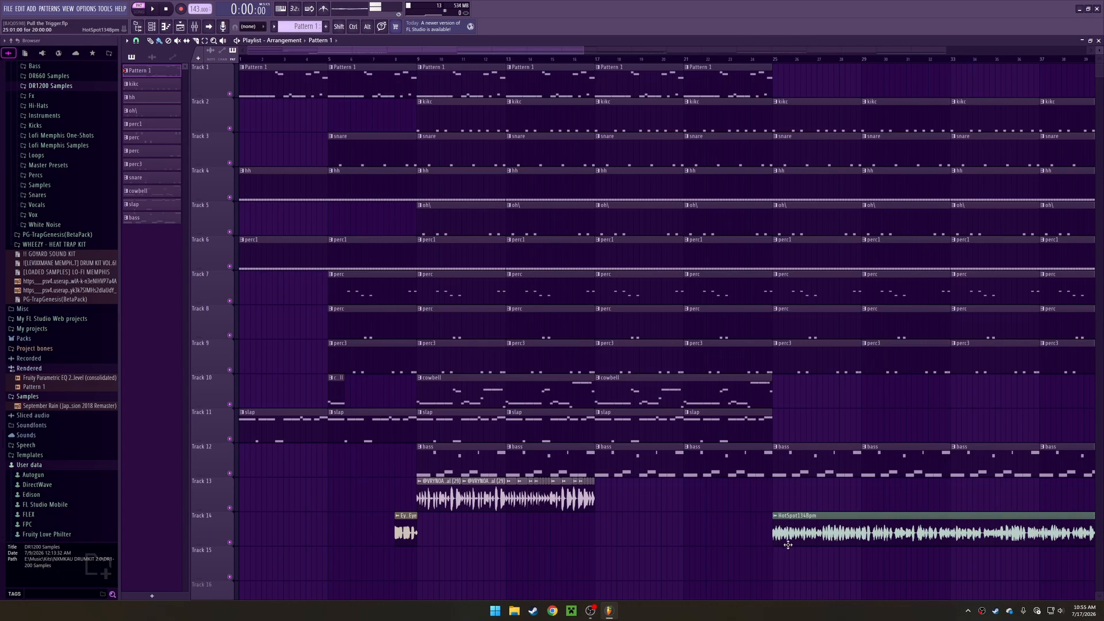
double_click(311, 83)
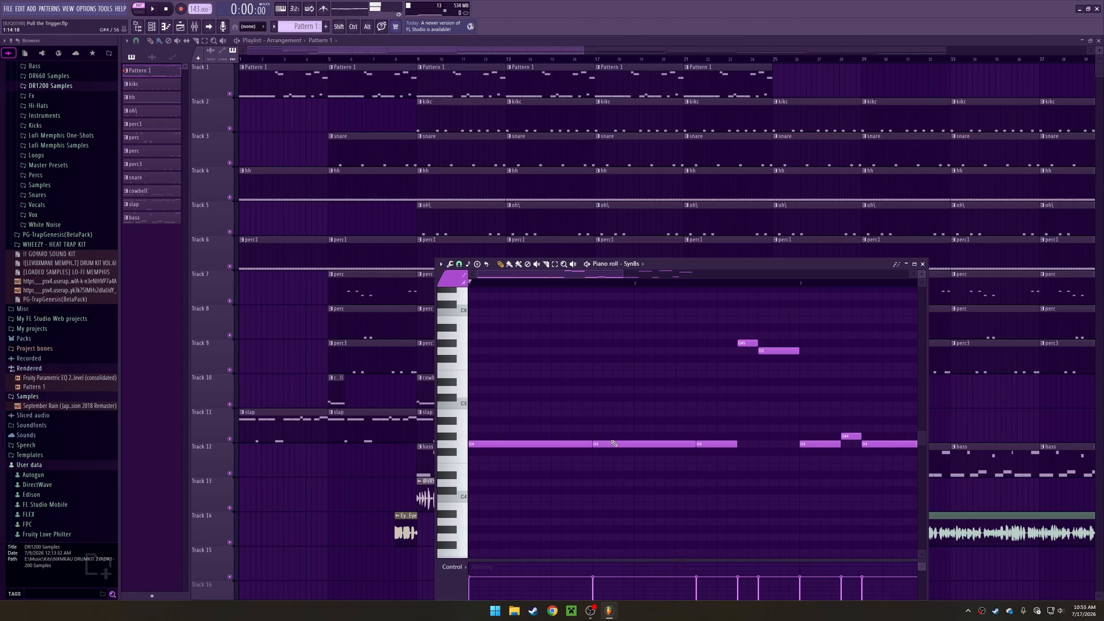
key(space)
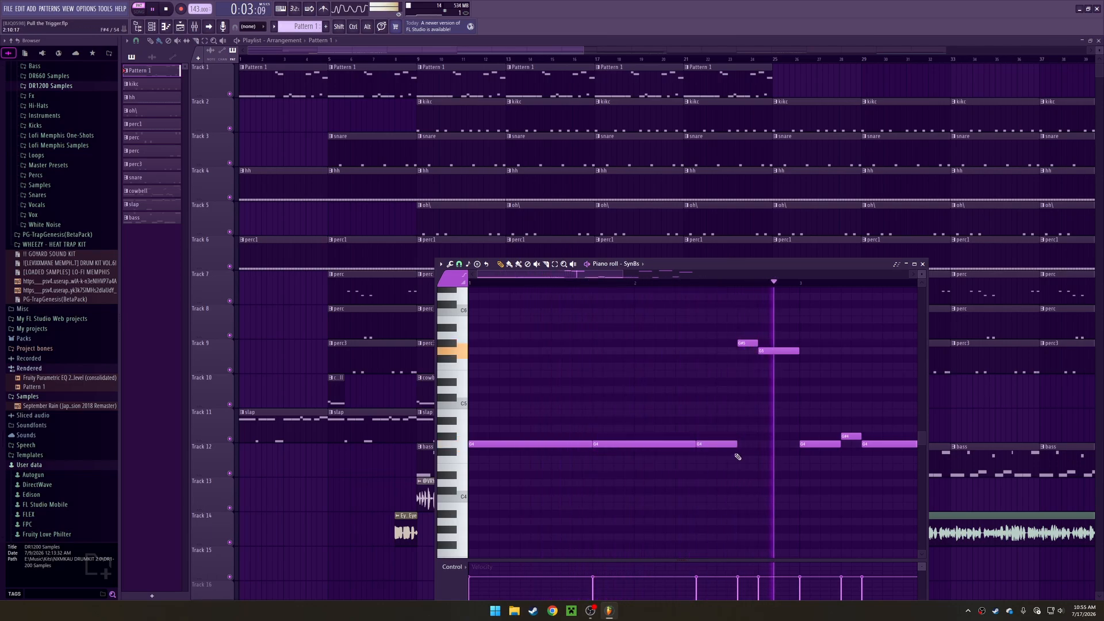
drag(855, 385, 612, 382)
drag(732, 392, 614, 414)
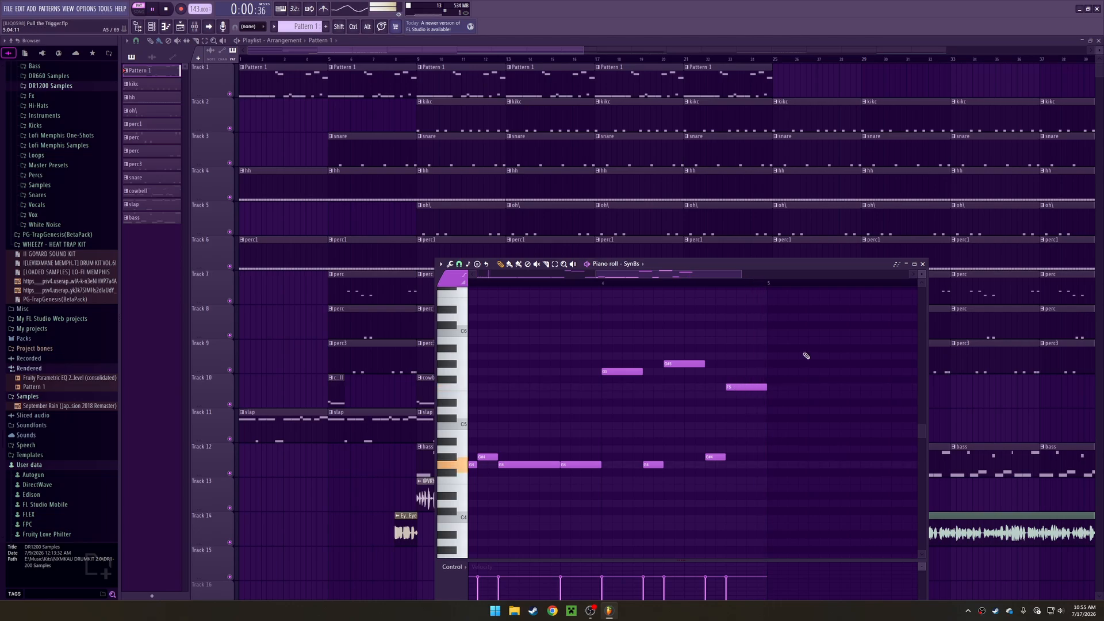
key(space)
click(922, 263)
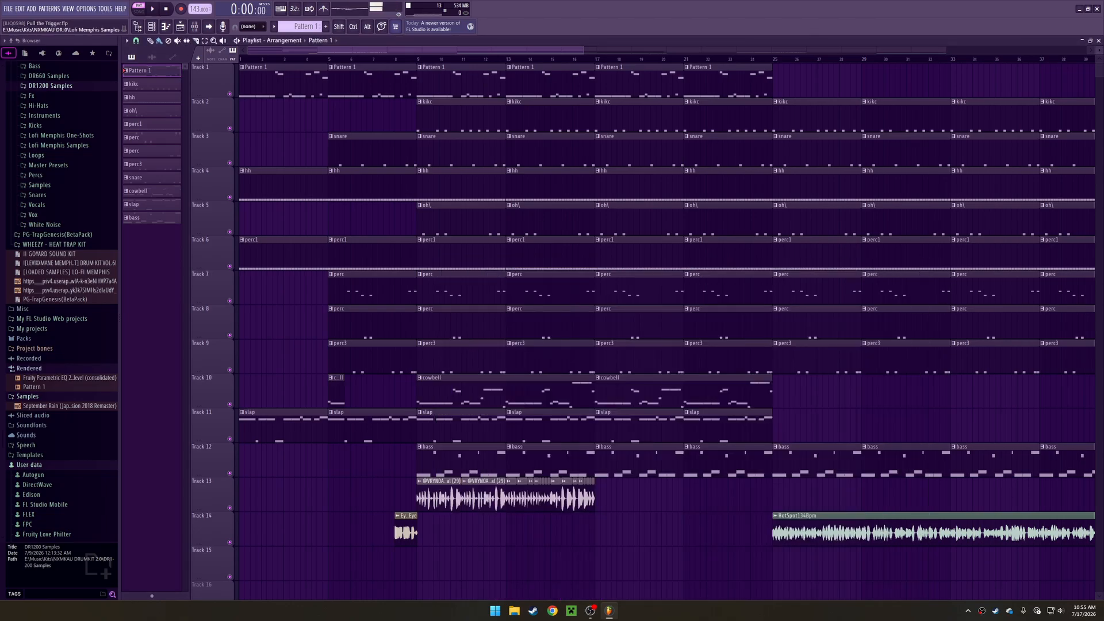
Open the slap pattern from track 11 in the piano roll and play it through to its end
double_click(462, 427)
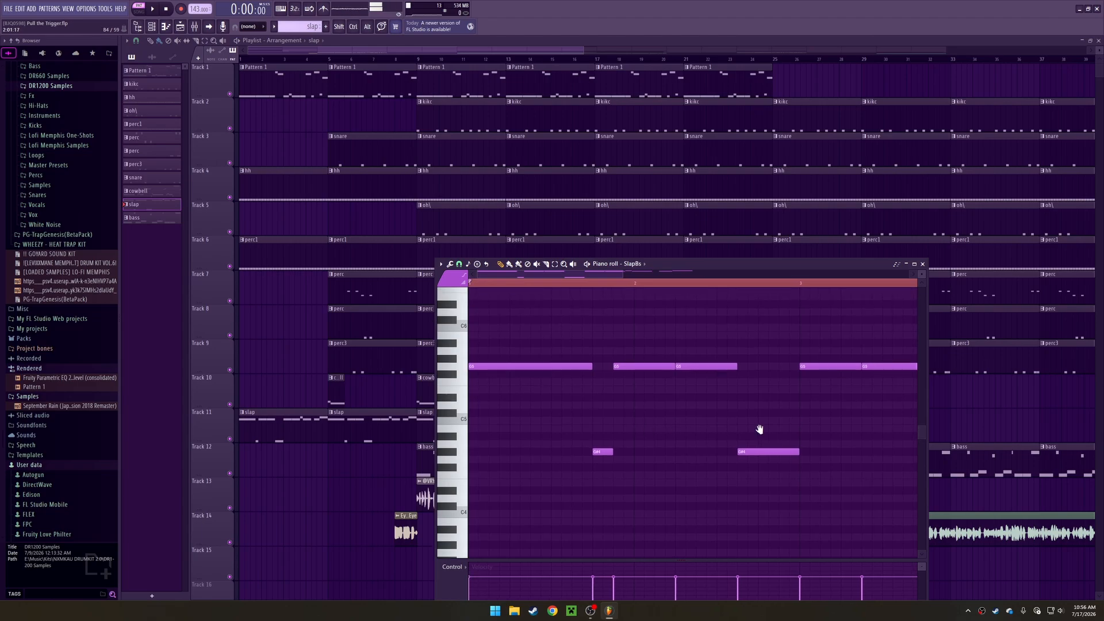
drag(798, 326, 759, 377)
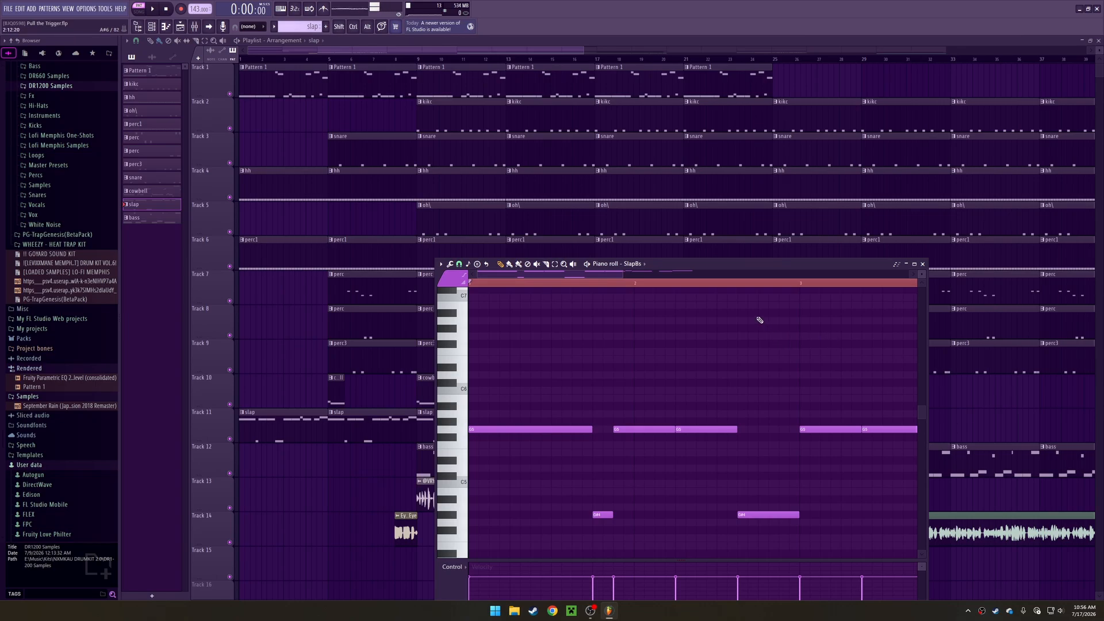
key(space)
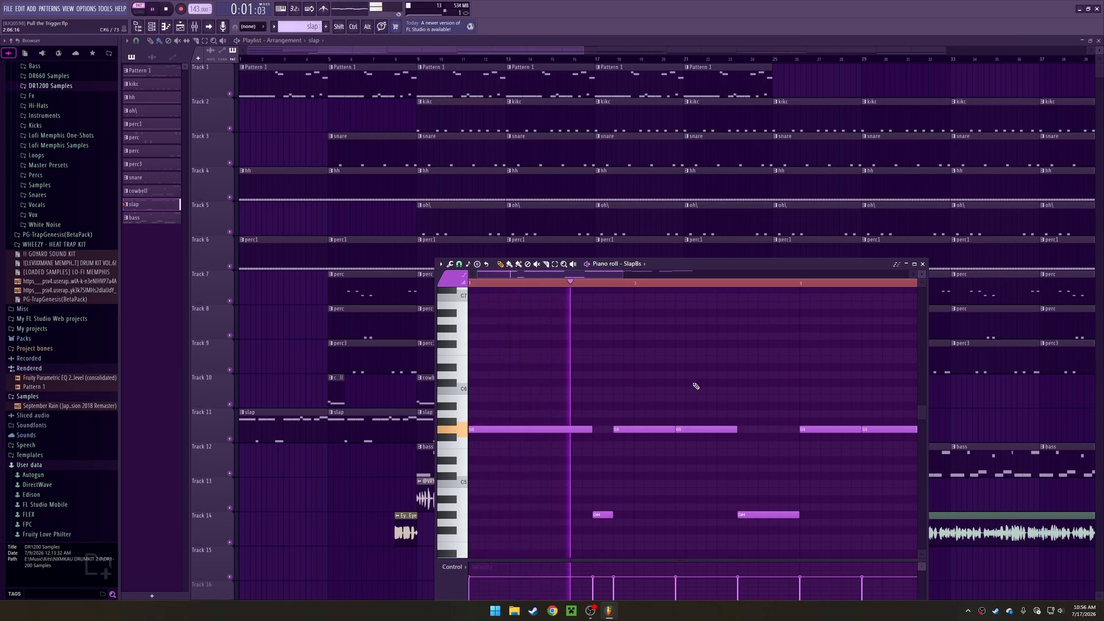
drag(693, 382, 595, 379)
drag(804, 360, 998, 352)
drag(833, 353, 653, 343)
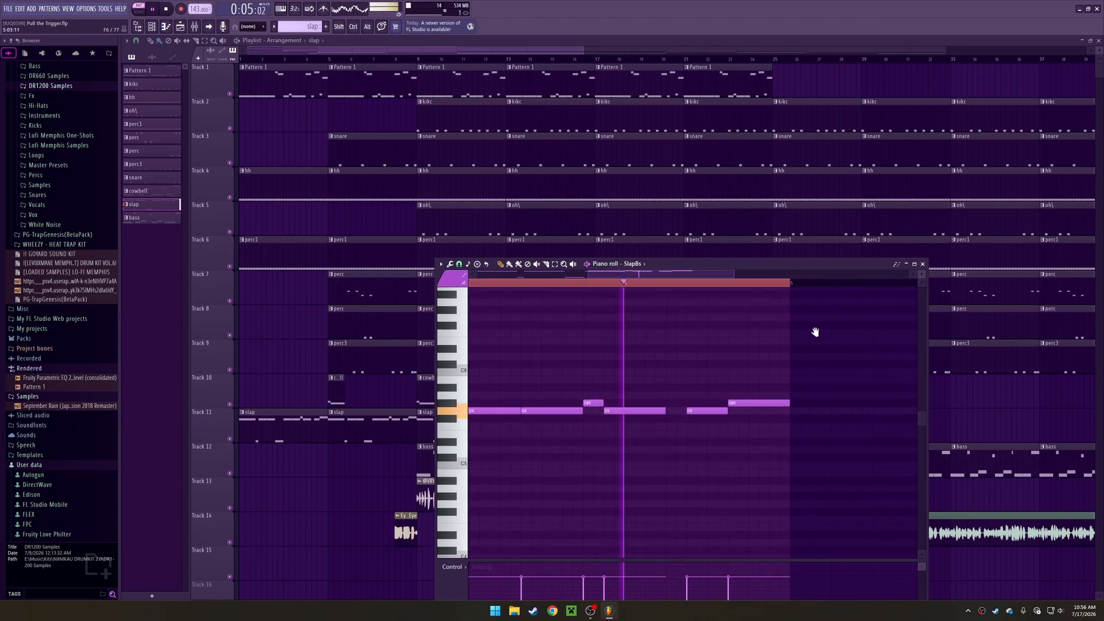
drag(754, 336, 733, 338)
key(space)
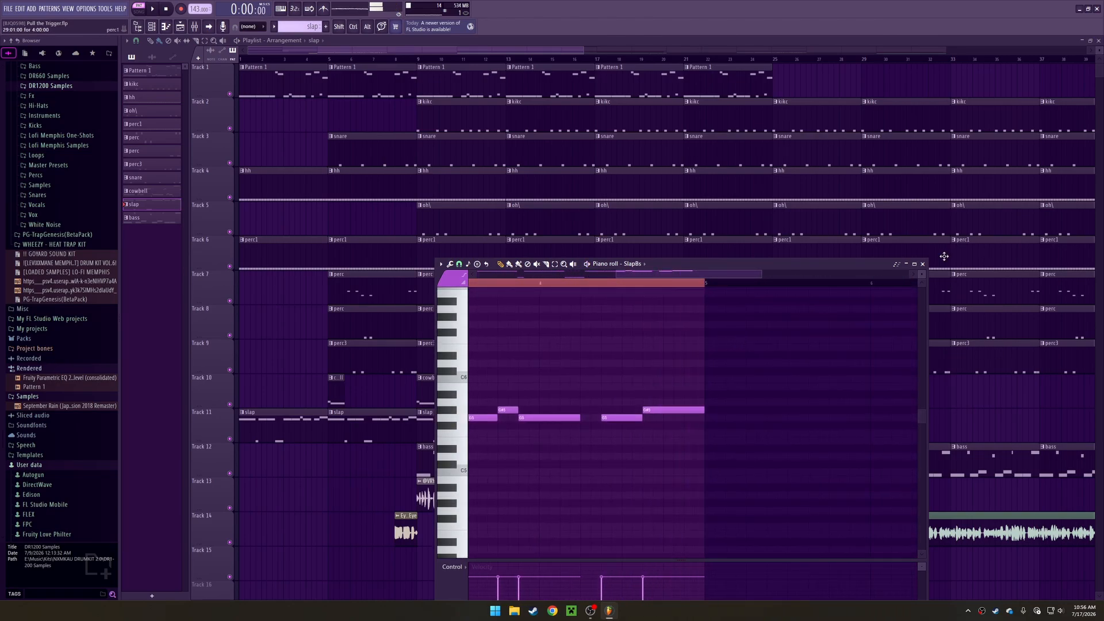
click(924, 265)
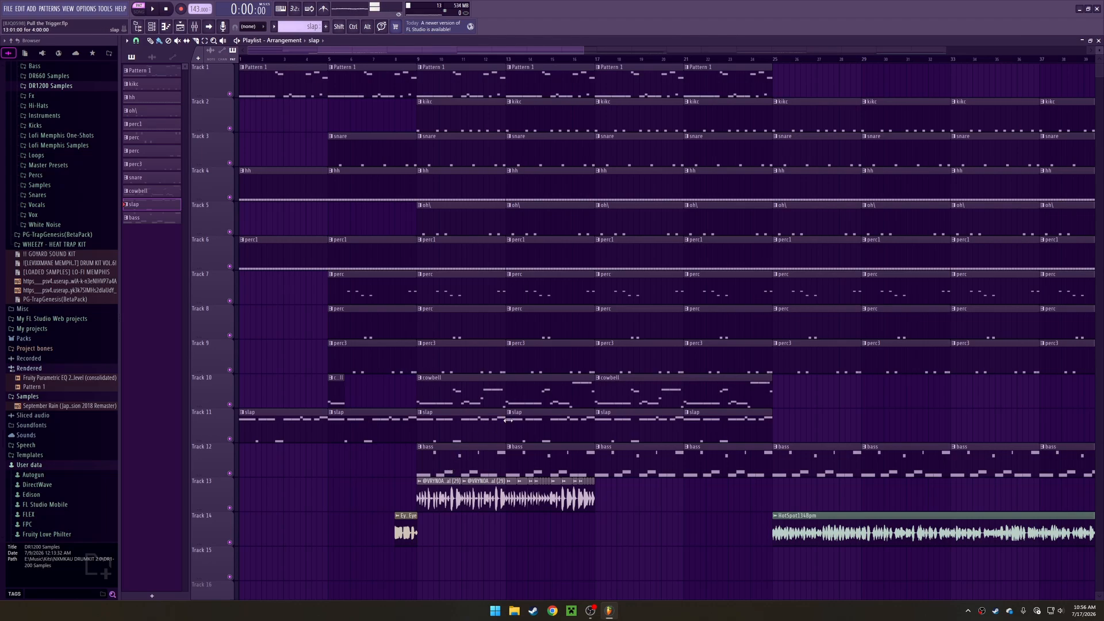
View the bass pattern's notes in the piano roll and inspect the Fruity Parametric EQ 2 curve on mixer Insert 16
double_click(448, 458)
scroll(515, 470, up, 2)
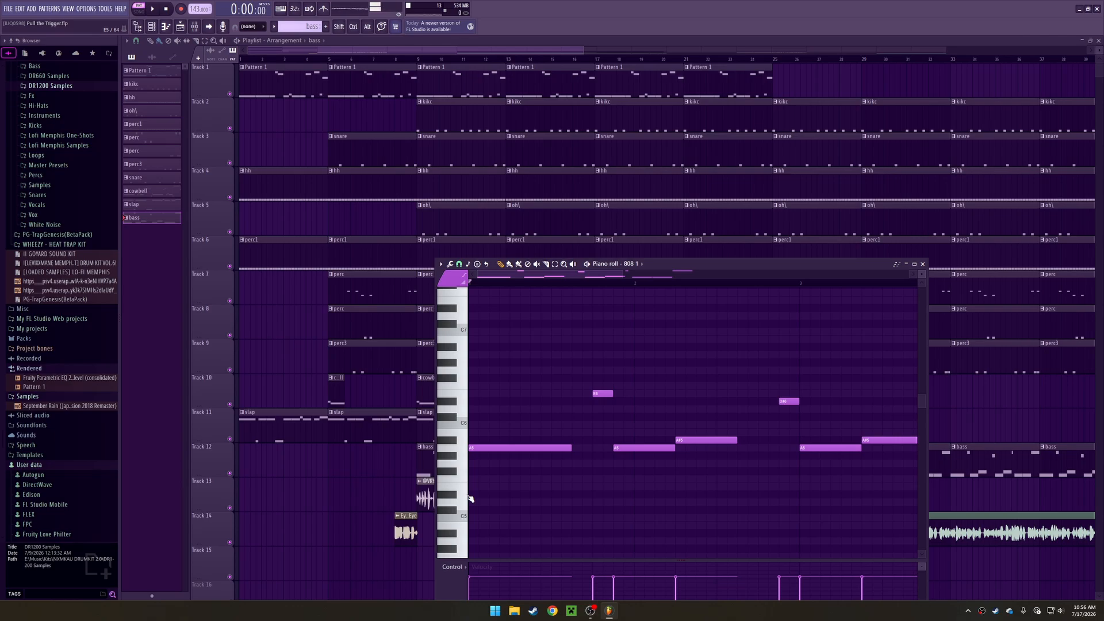
key(F9)
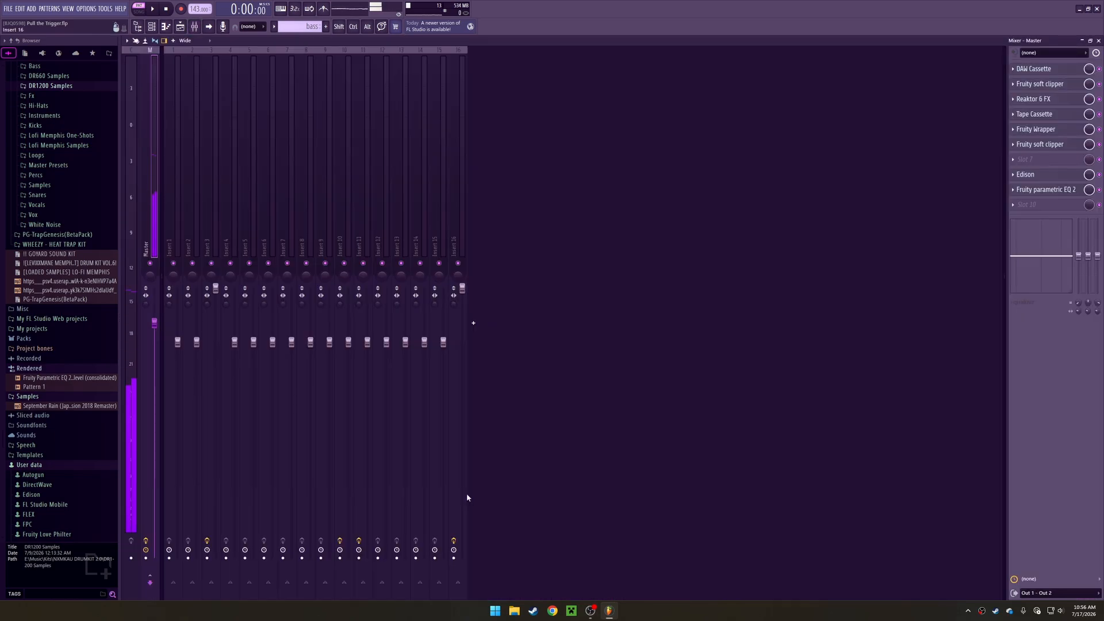
click(464, 297)
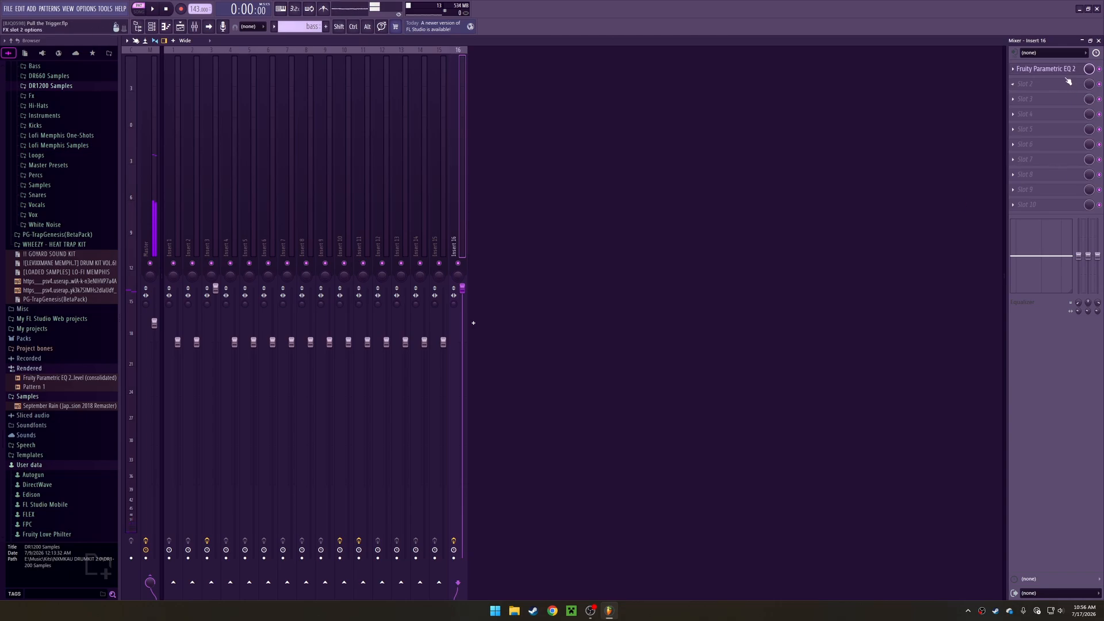
click(1045, 69)
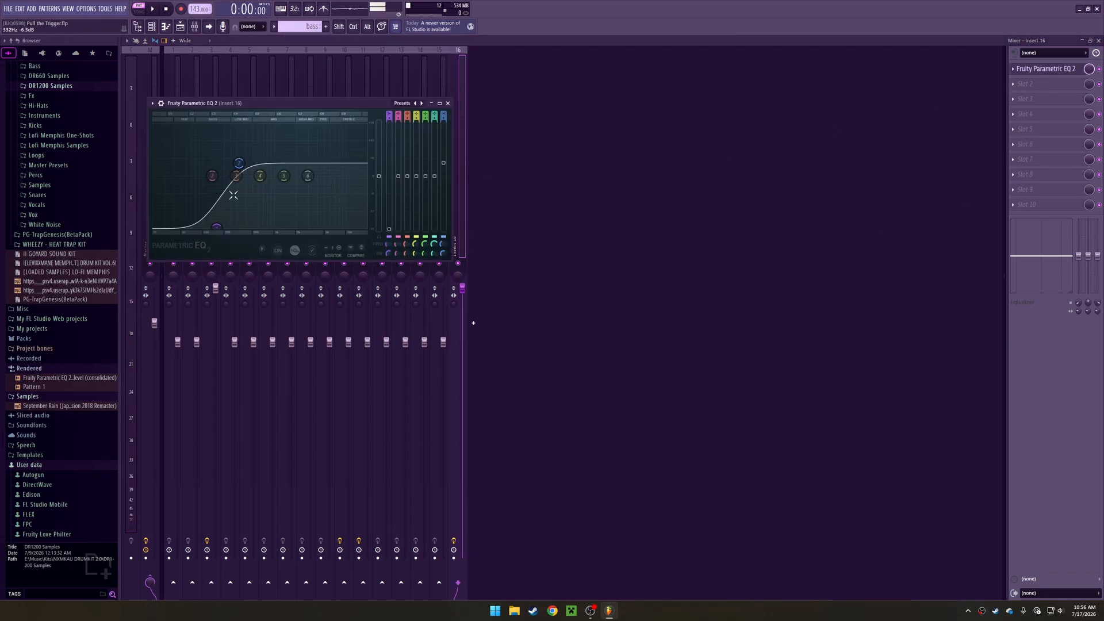
click(447, 103)
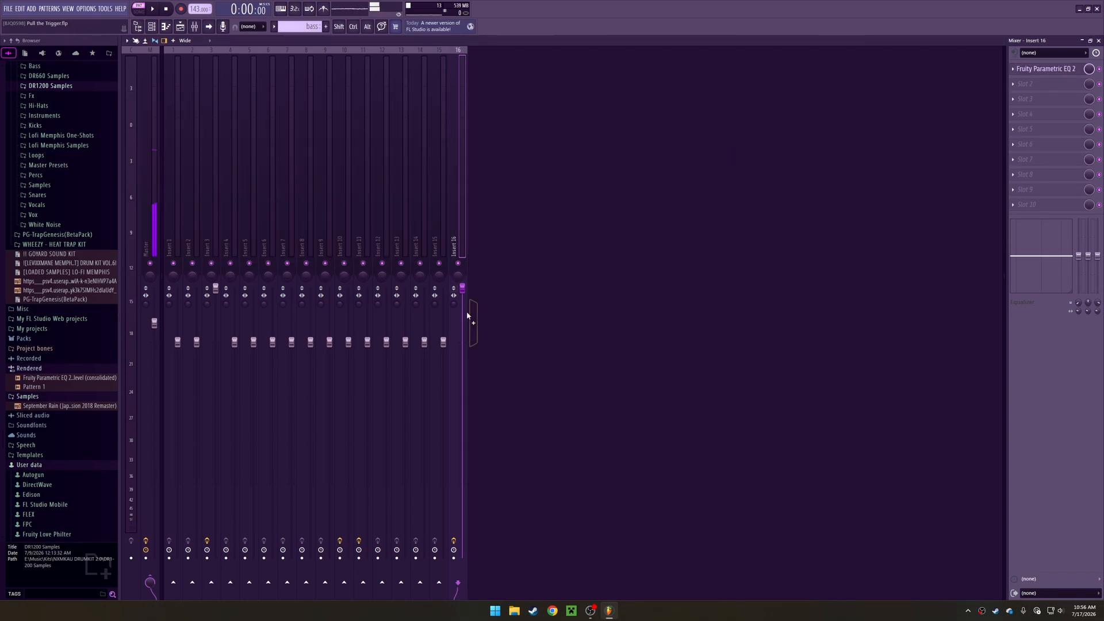
Inspect the Fruity Parametric EQ 2 curve on mixer Insert 11, then return to the playlist with the bass piano roll closed
click(386, 343)
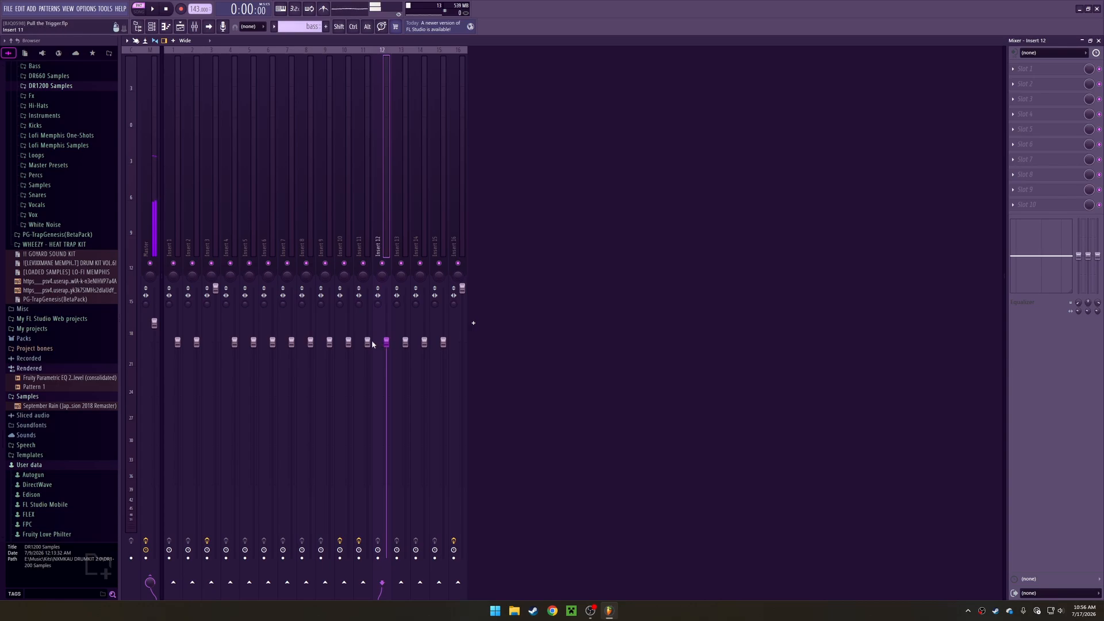
click(368, 342)
click(1049, 69)
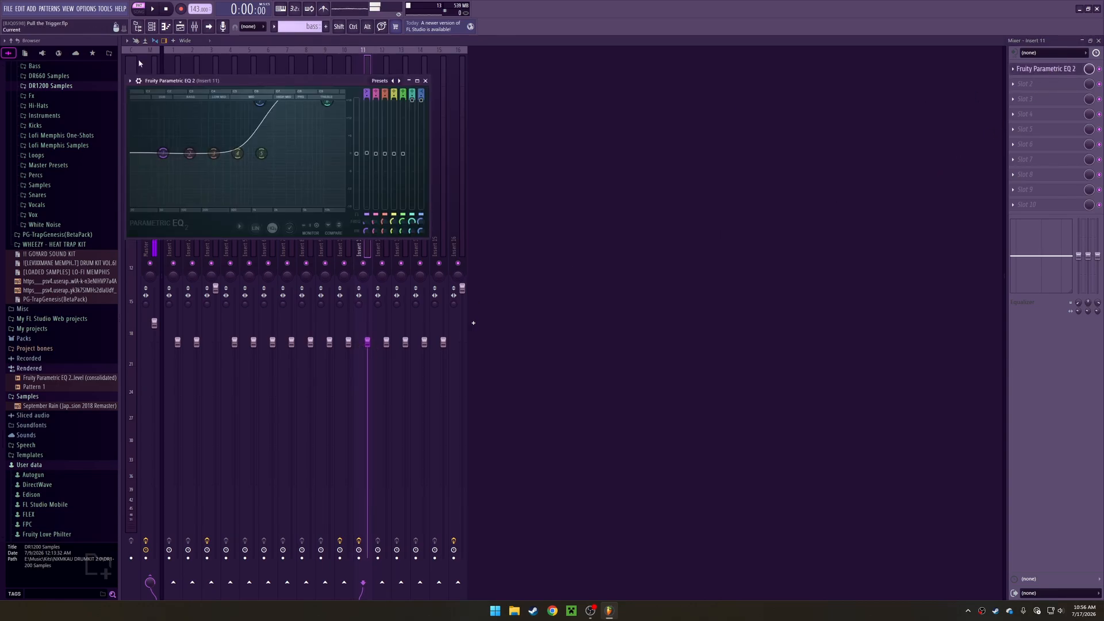
click(426, 81)
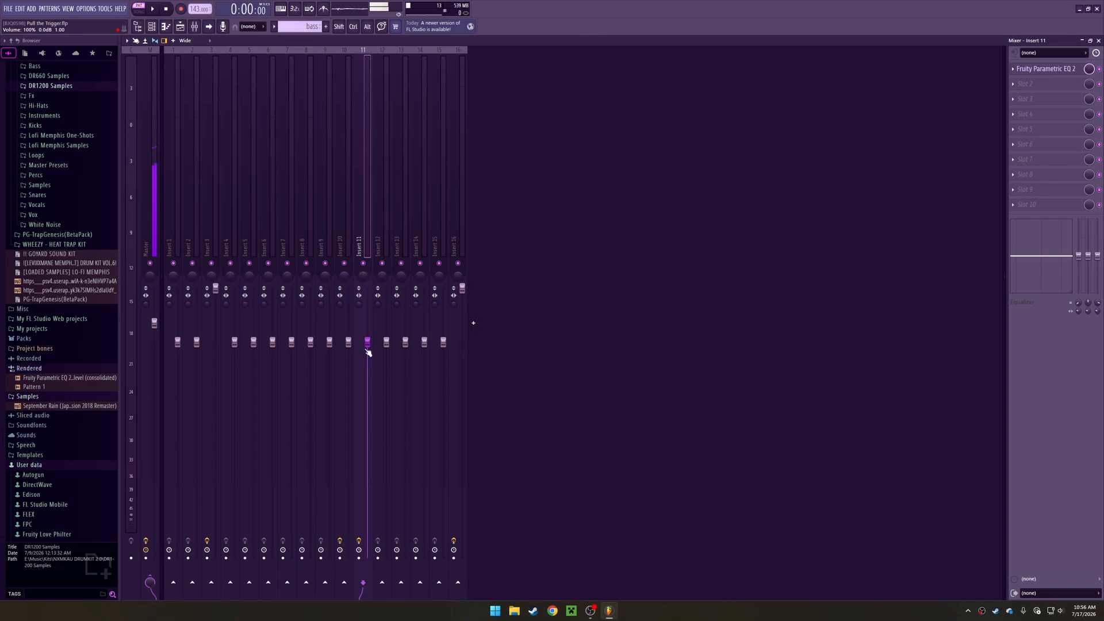
click(1050, 69)
click(1053, 71)
click(1098, 41)
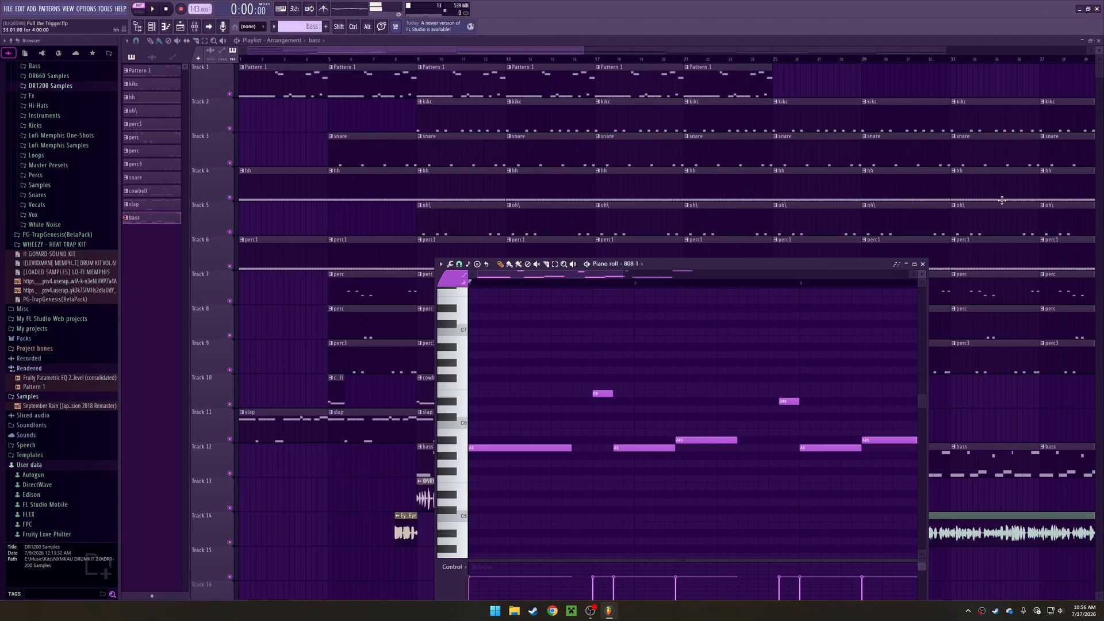
click(923, 264)
Solo the kick track, play its pattern through in the piano roll, and unsolo the track
right_click(229, 128)
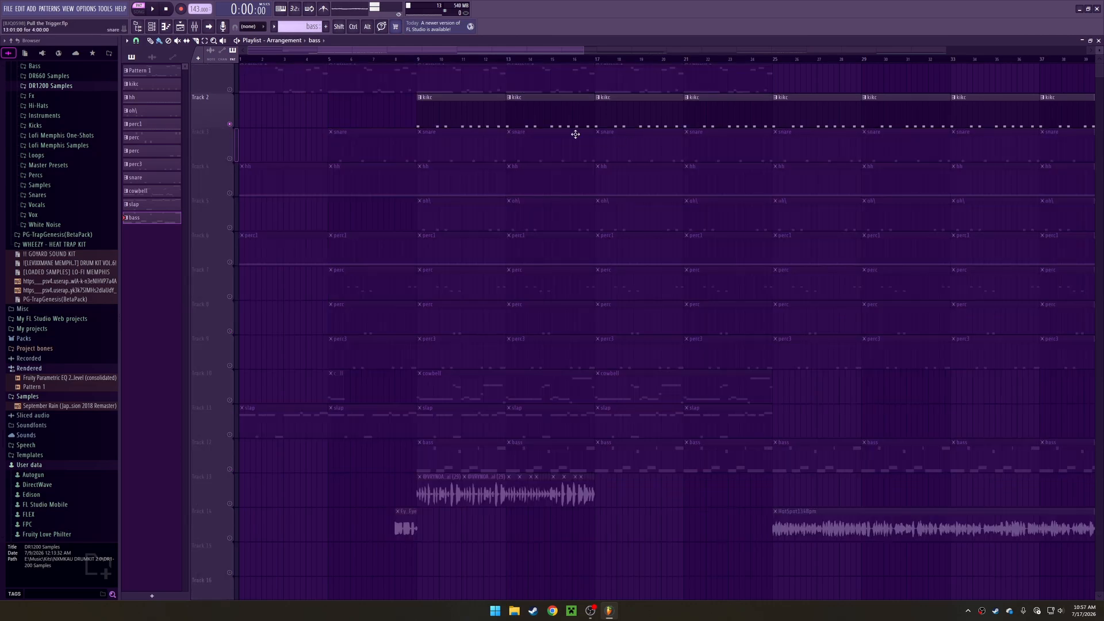
click(437, 110)
double_click(438, 109)
scroll(575, 500, down, 3)
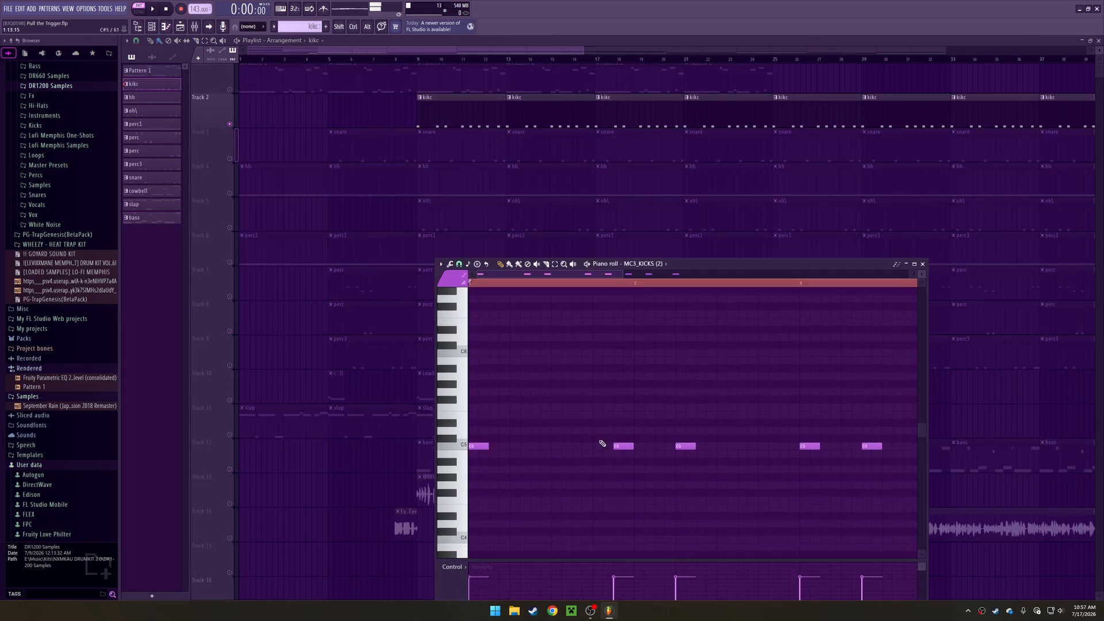
key(space)
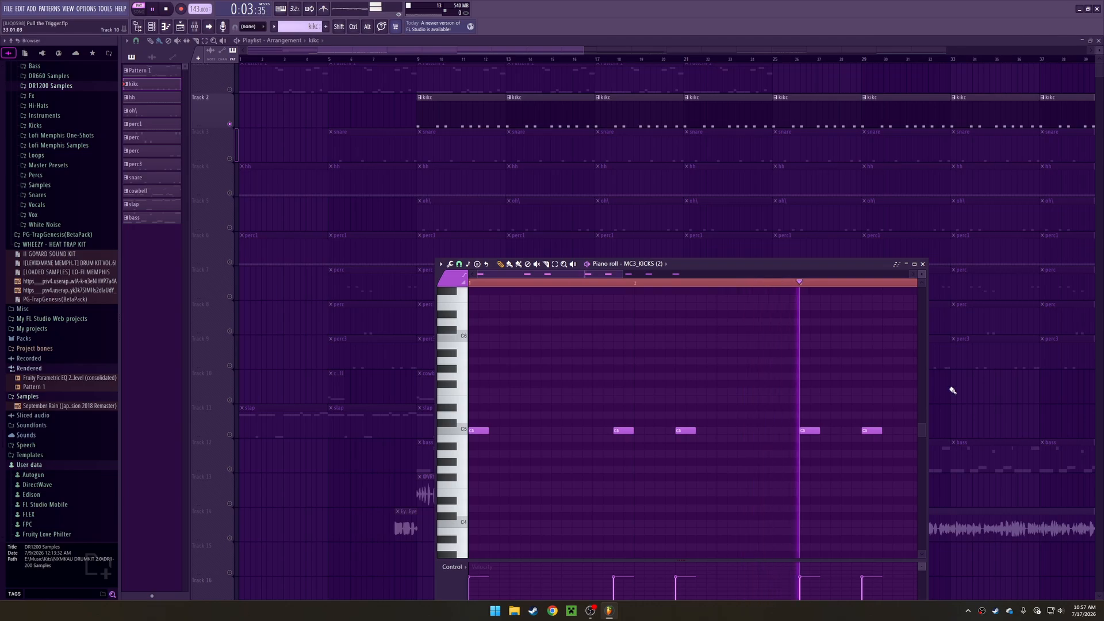
drag(843, 359, 611, 337)
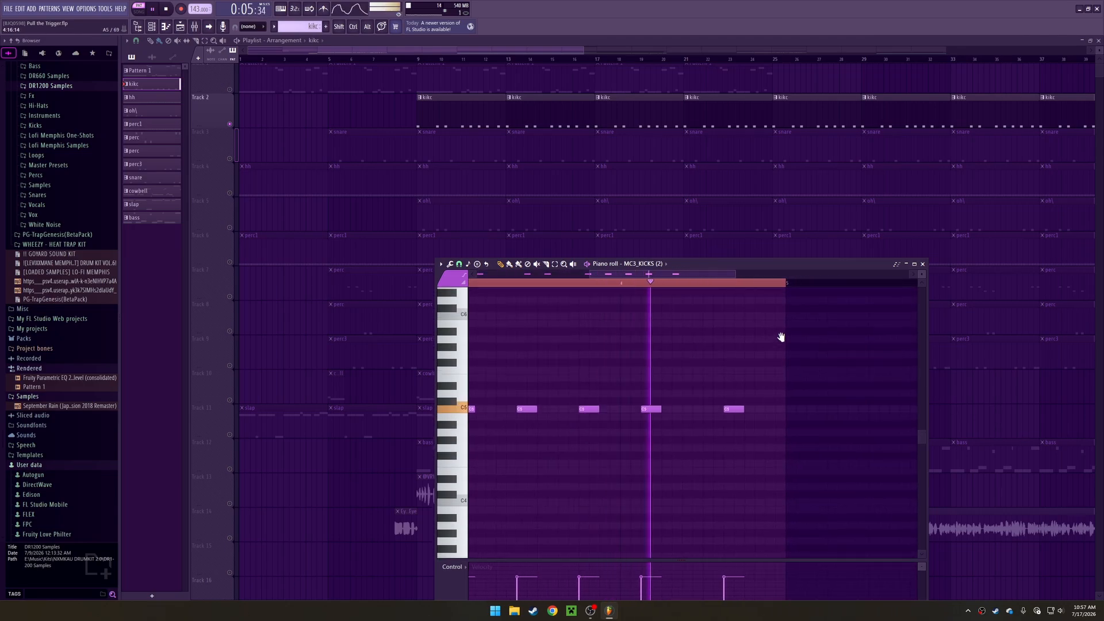
key(space)
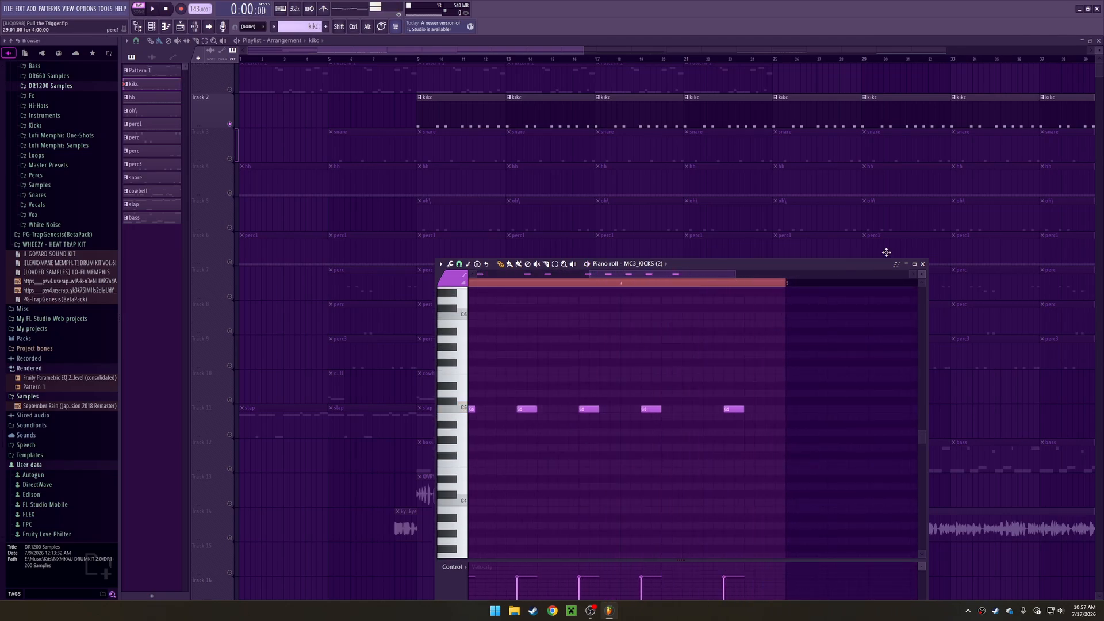
click(923, 264)
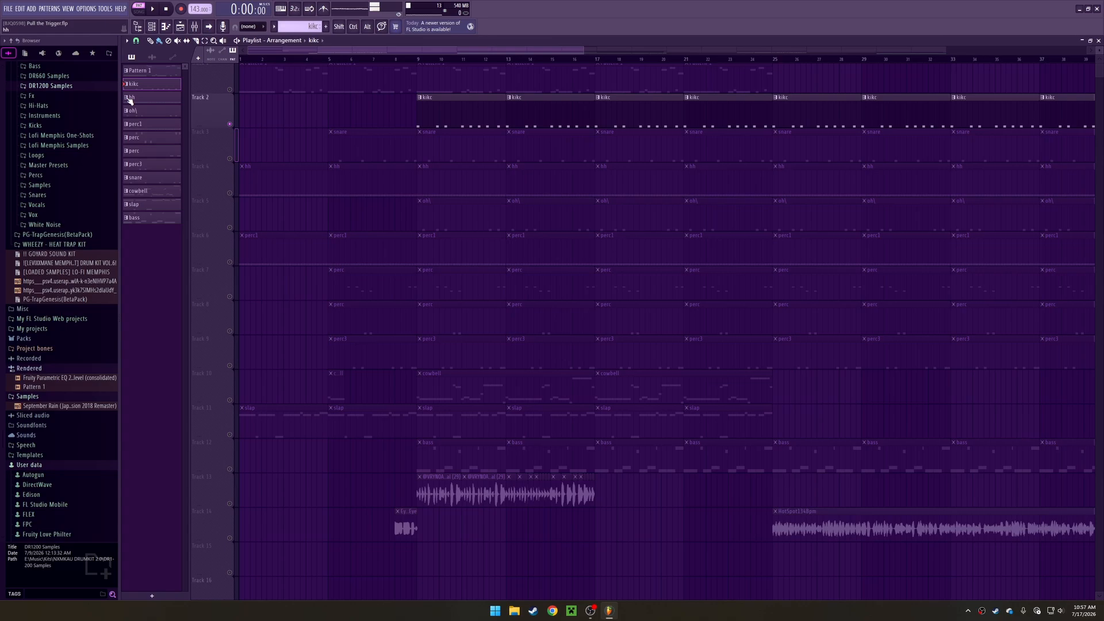
right_click(230, 126)
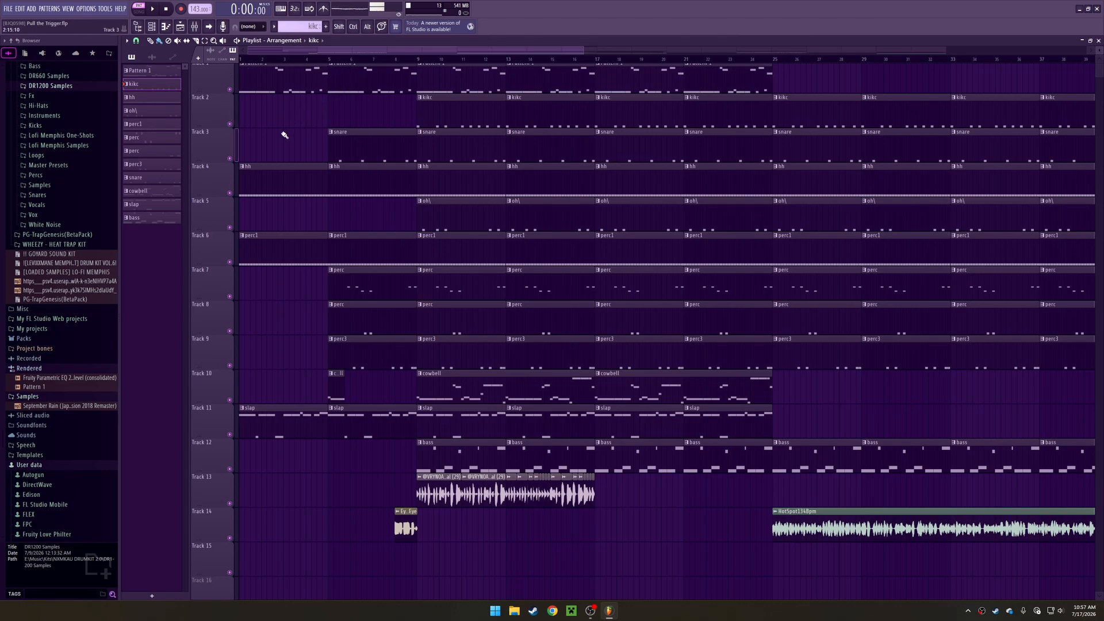
Solo the snare track, open its pattern in the piano roll, and view its notes from the last bar back to the first
right_click(230, 158)
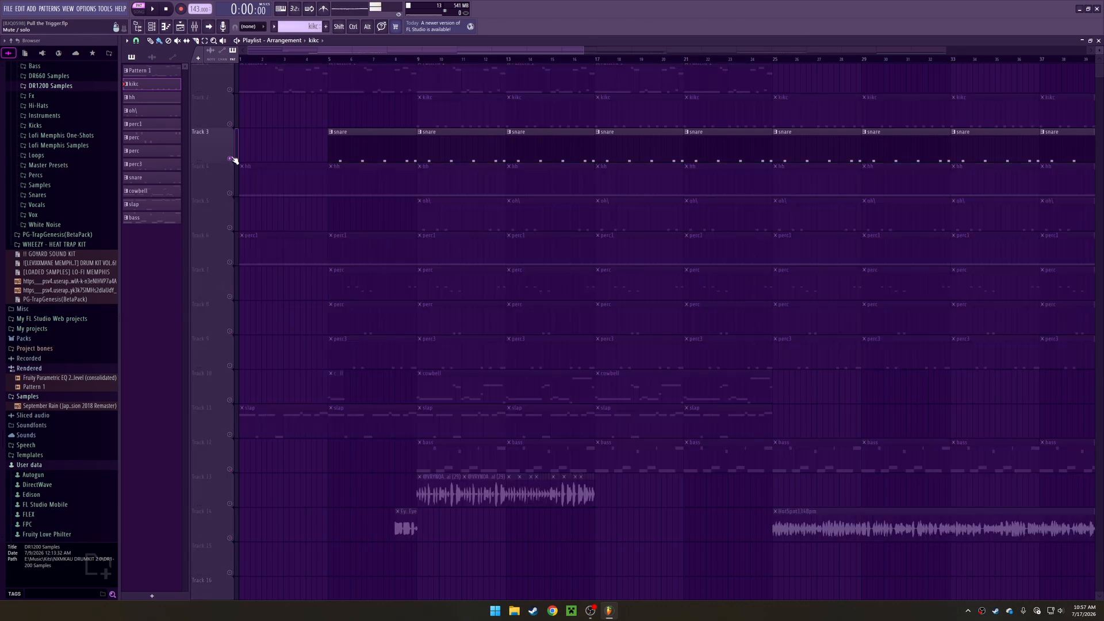
double_click(378, 134)
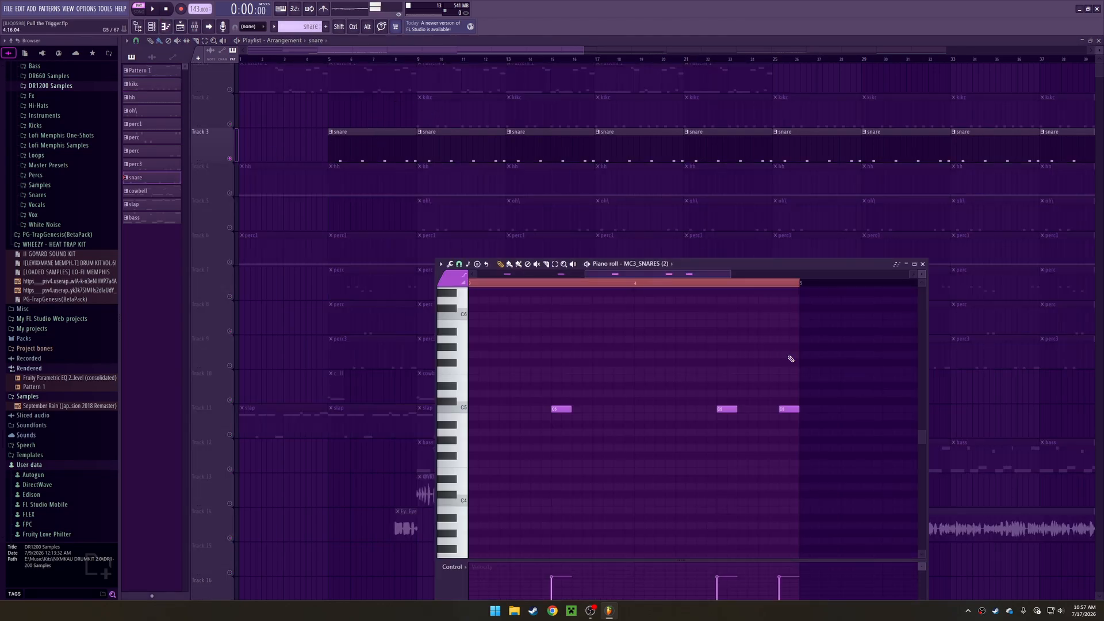
scroll(792, 366, left, 5)
drag(702, 381, 825, 374)
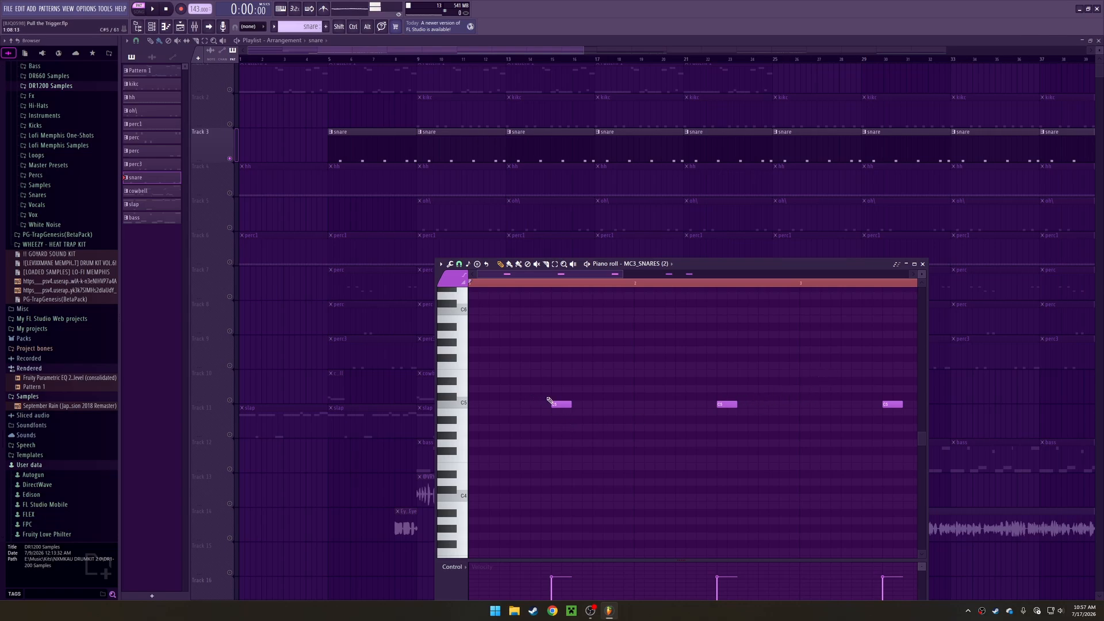
drag(770, 371, 971, 397)
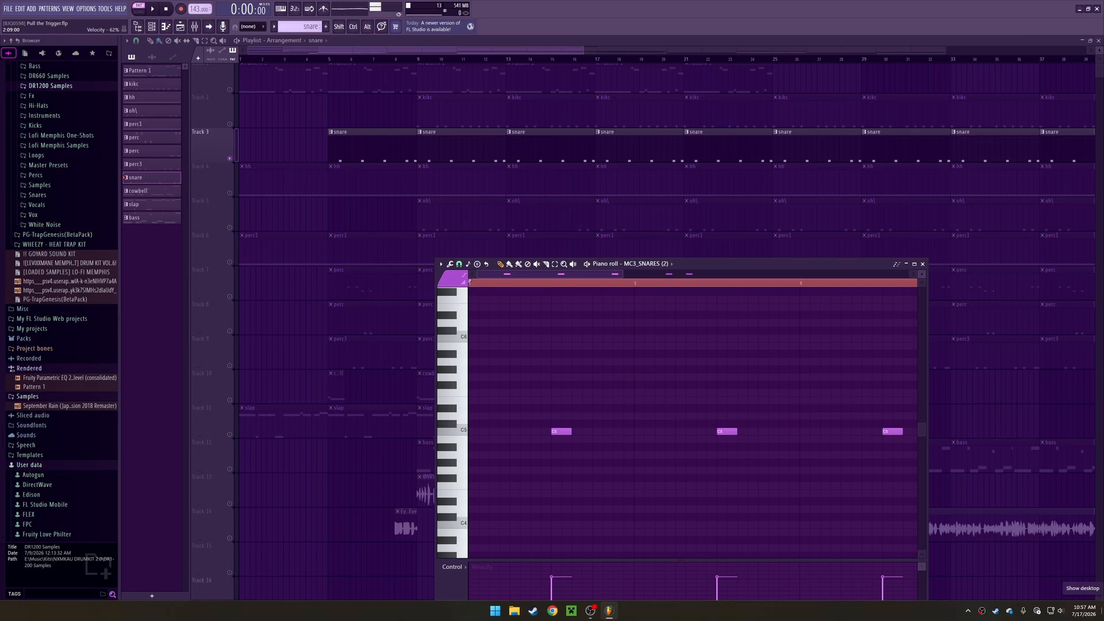
Play the snare pattern through in the piano roll, close it, and unsolo the snare track
key(space)
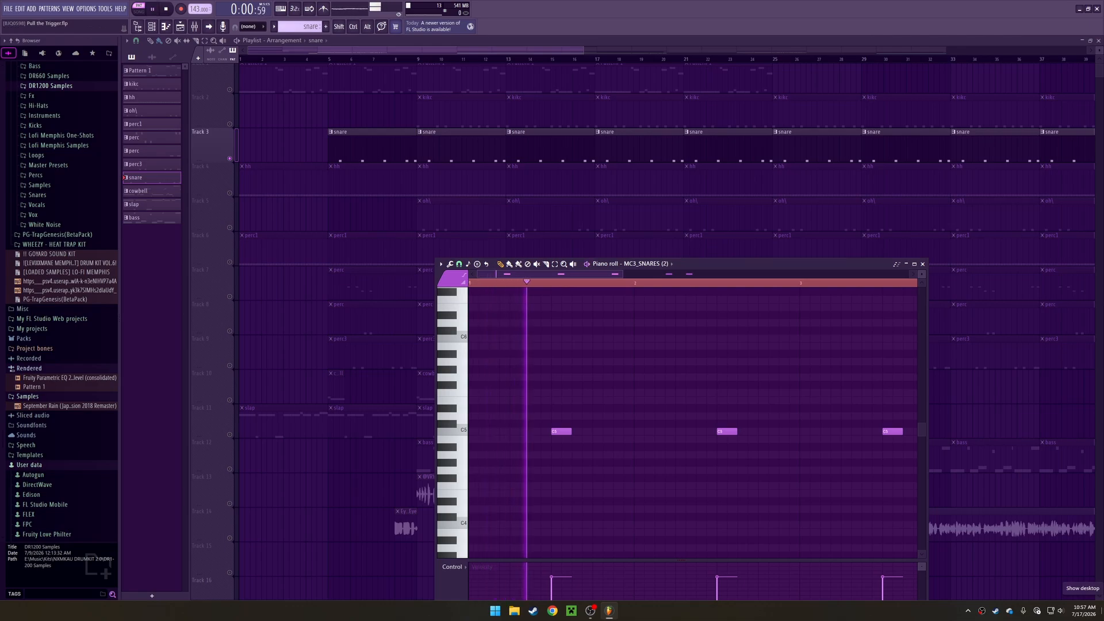
drag(788, 415, 570, 377)
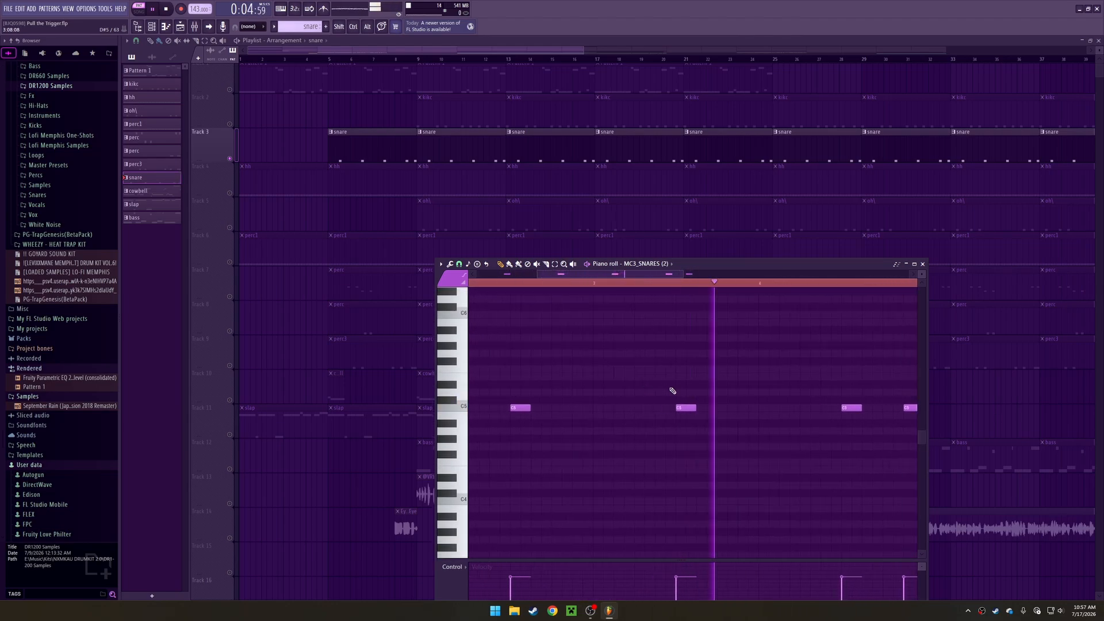
drag(811, 389, 561, 419)
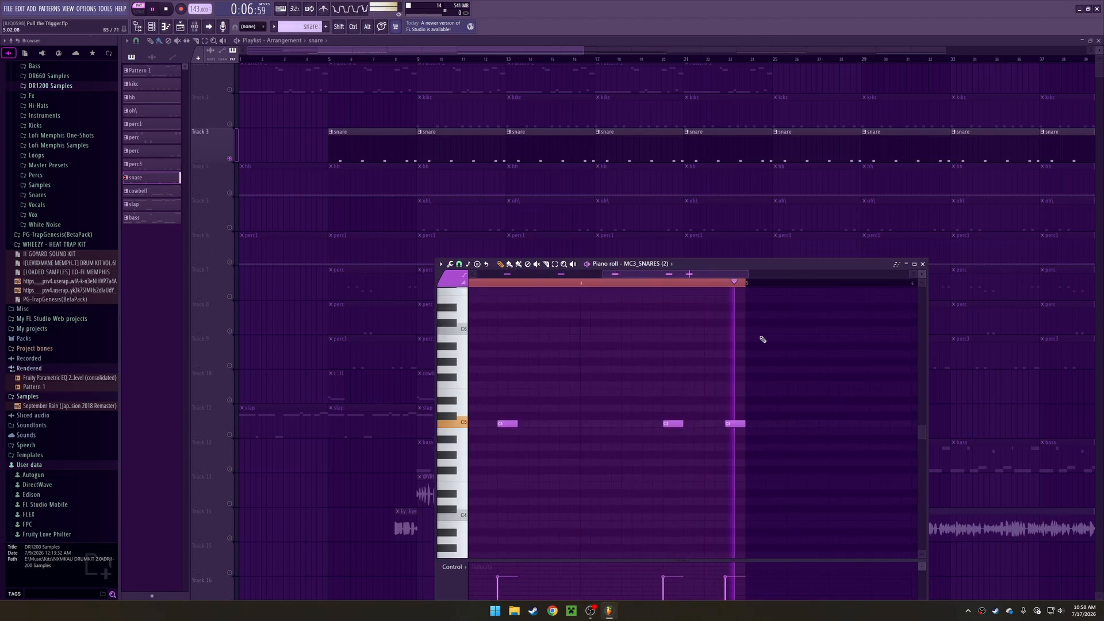
key(space)
click(923, 264)
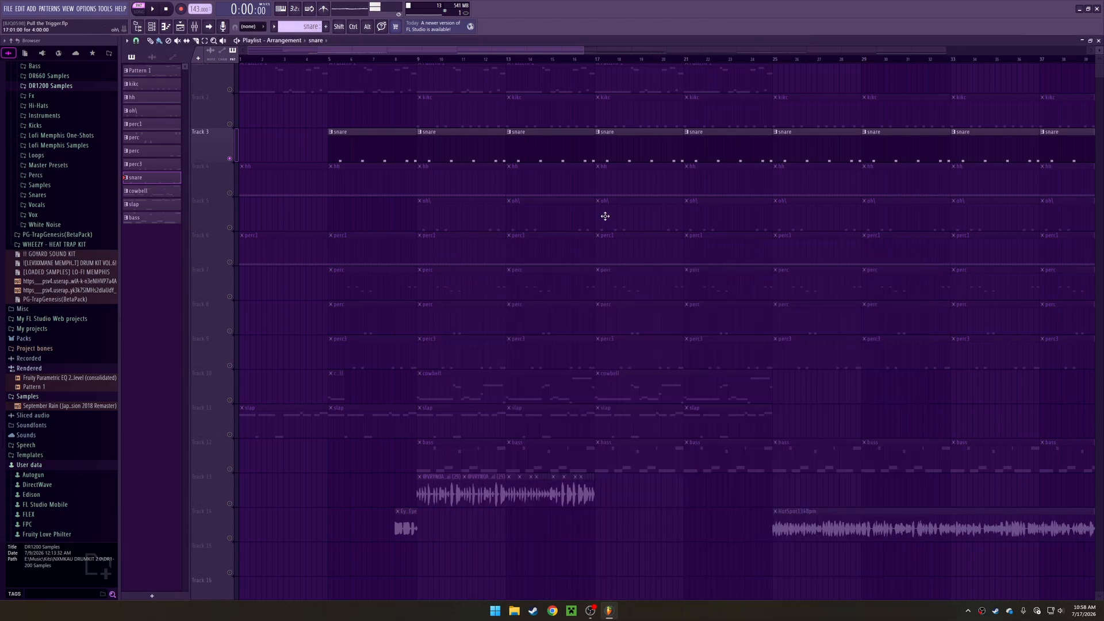
right_click(230, 159)
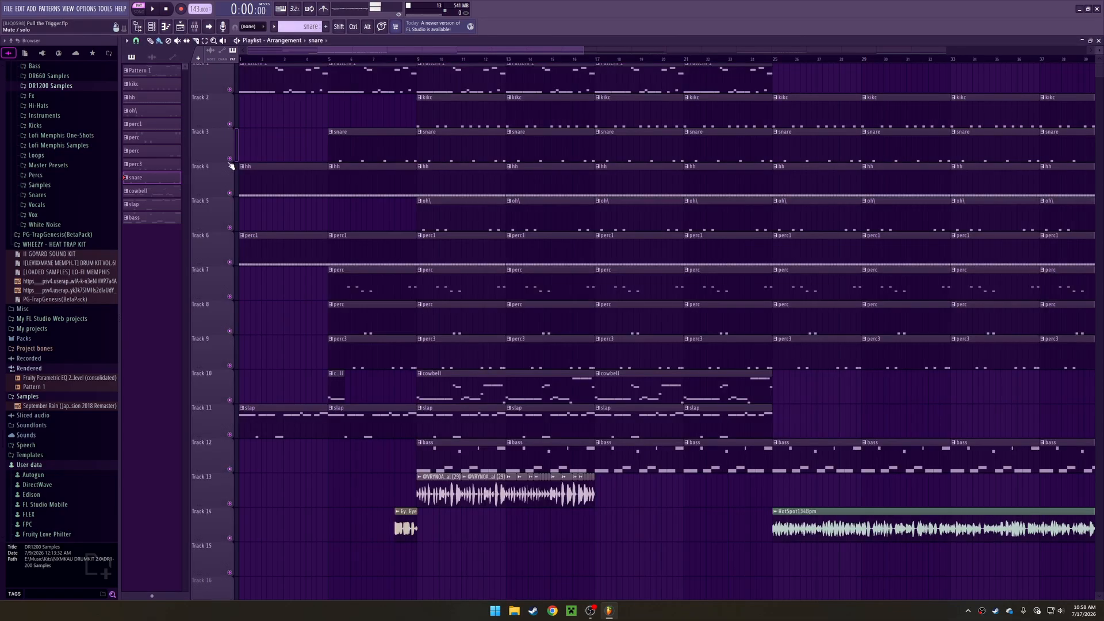
Solo the hh track, play it briefly without perc1, and open its pattern in the piano roll
right_click(230, 193)
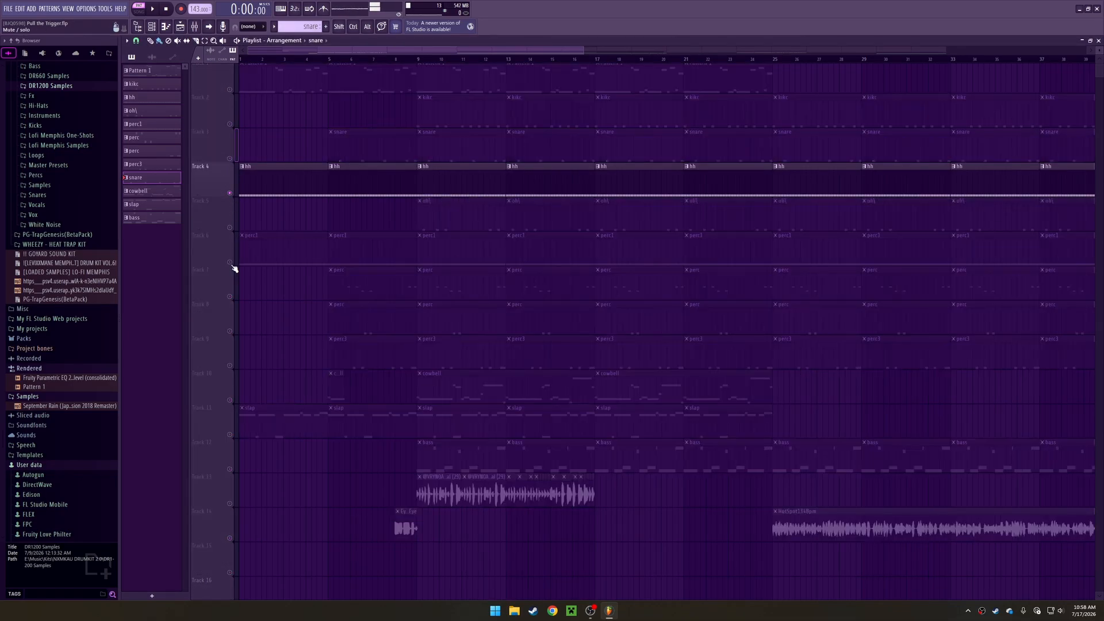
click(229, 262)
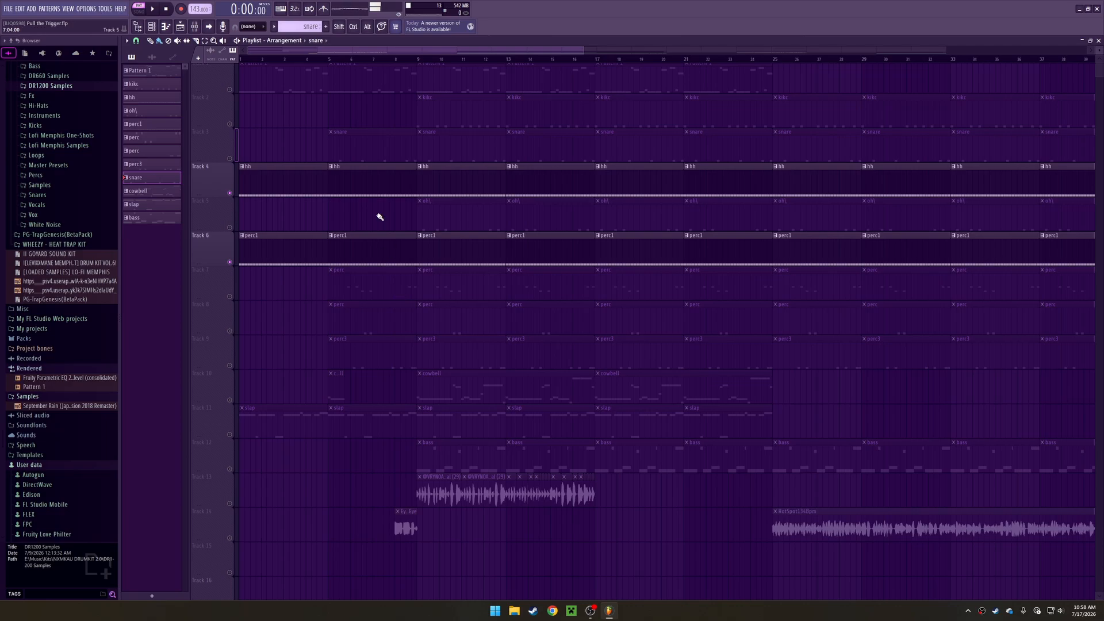
scroll(380, 216, up, 1)
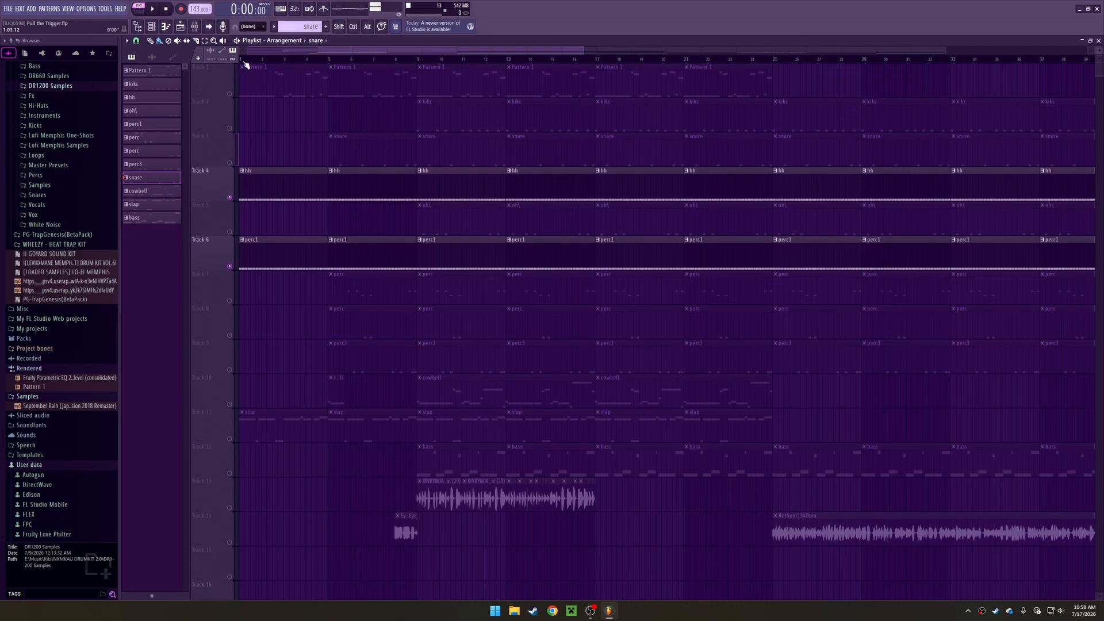
key(l)
click(229, 267)
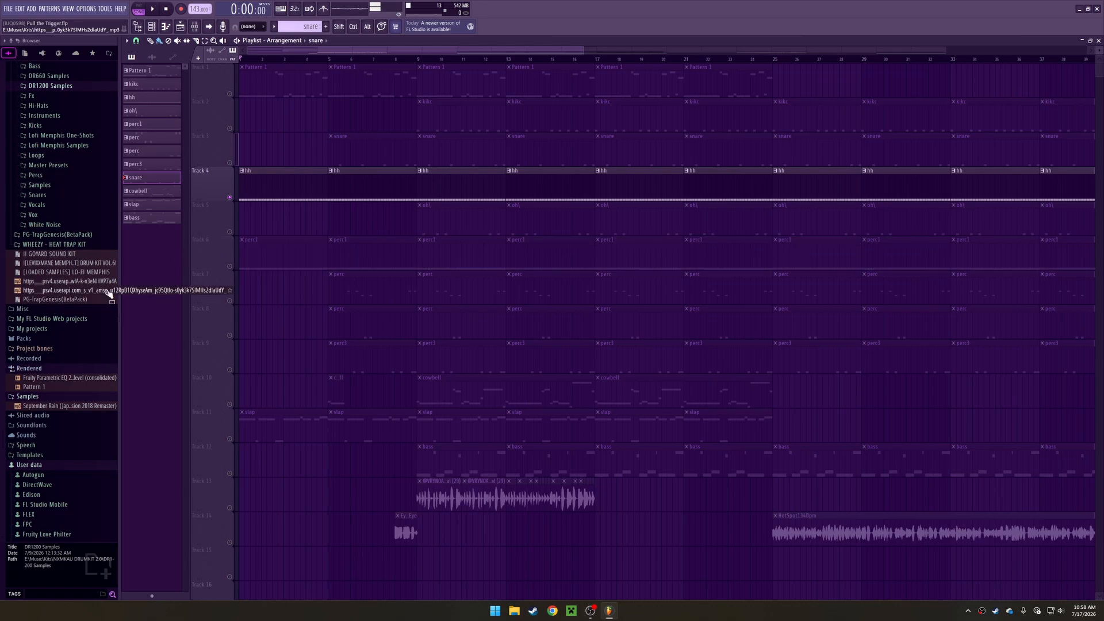
key(space)
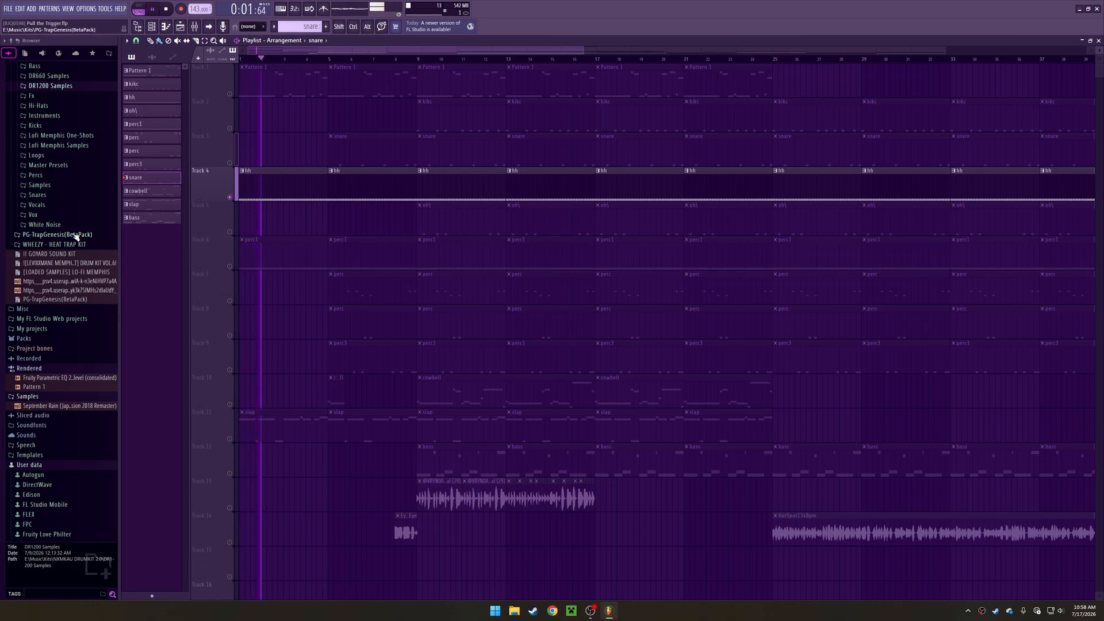
double_click(263, 189)
key(space)
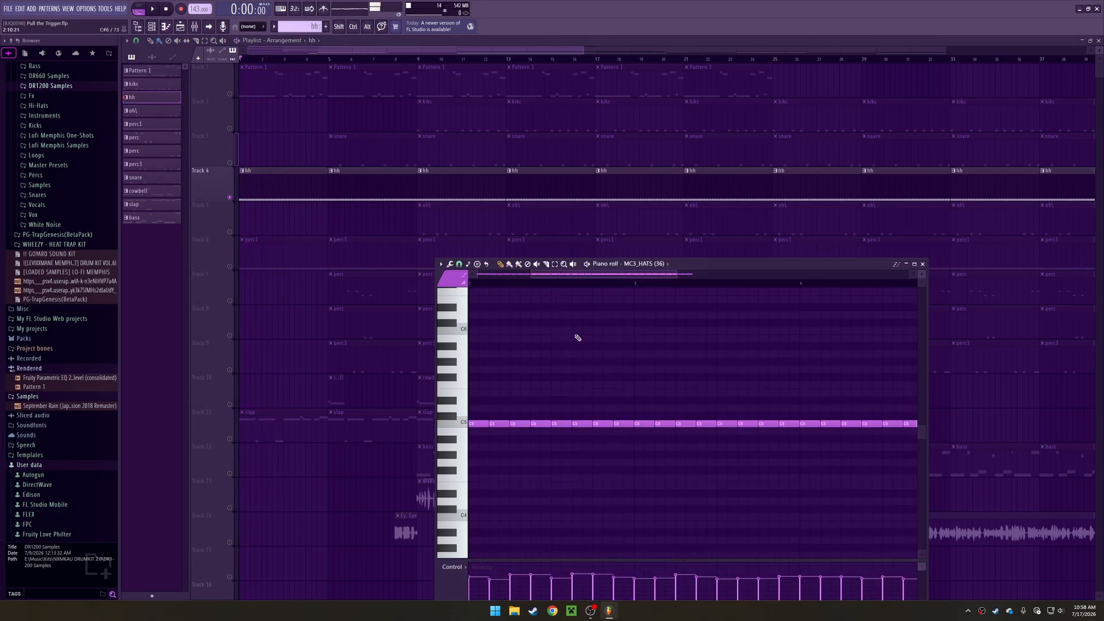
Maximize the hh piano roll, try randomizing the levels of the notes from bar 2 on, discard it, and clear the selection
click(914, 264)
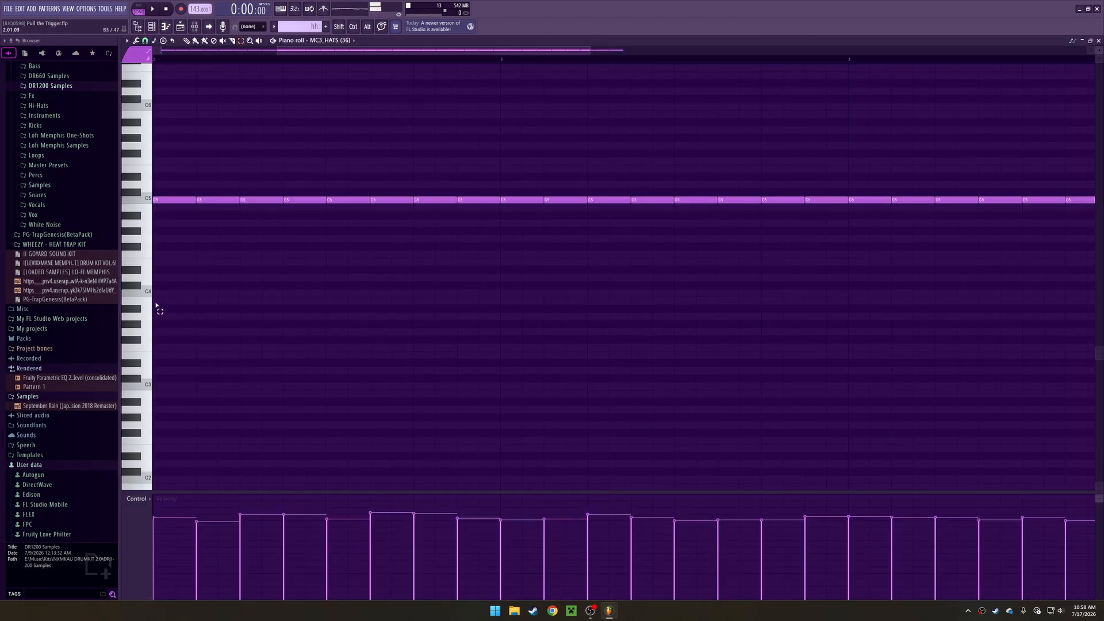
drag(155, 305, 212, 269)
drag(180, 357, 1078, 187)
drag(435, 424, 1073, 266)
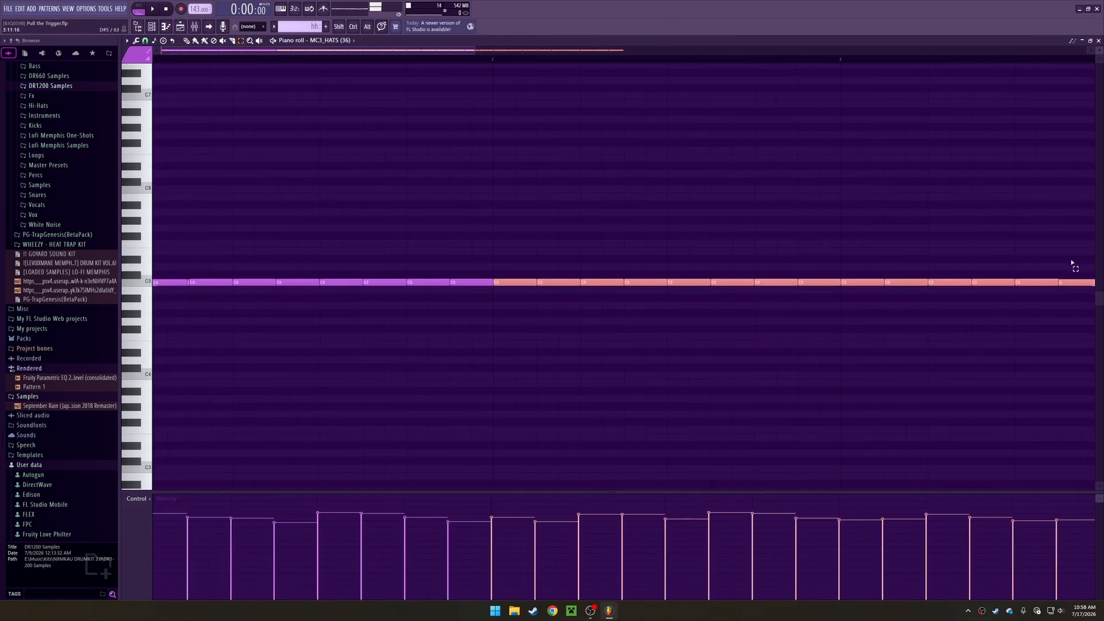
key(alt+r)
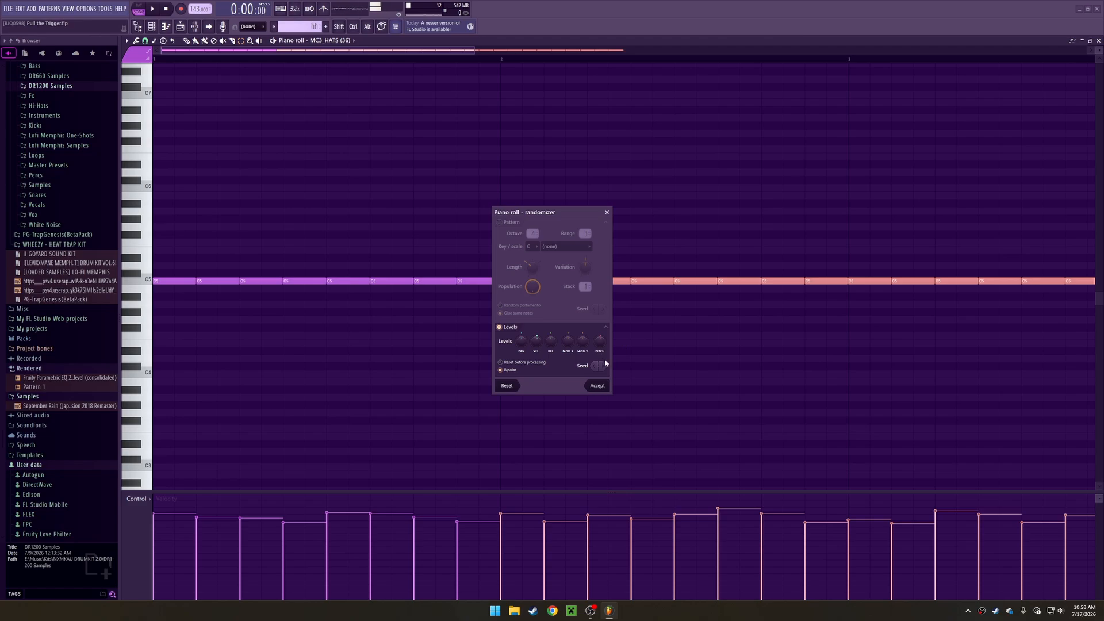
scroll(603, 365, up, 4)
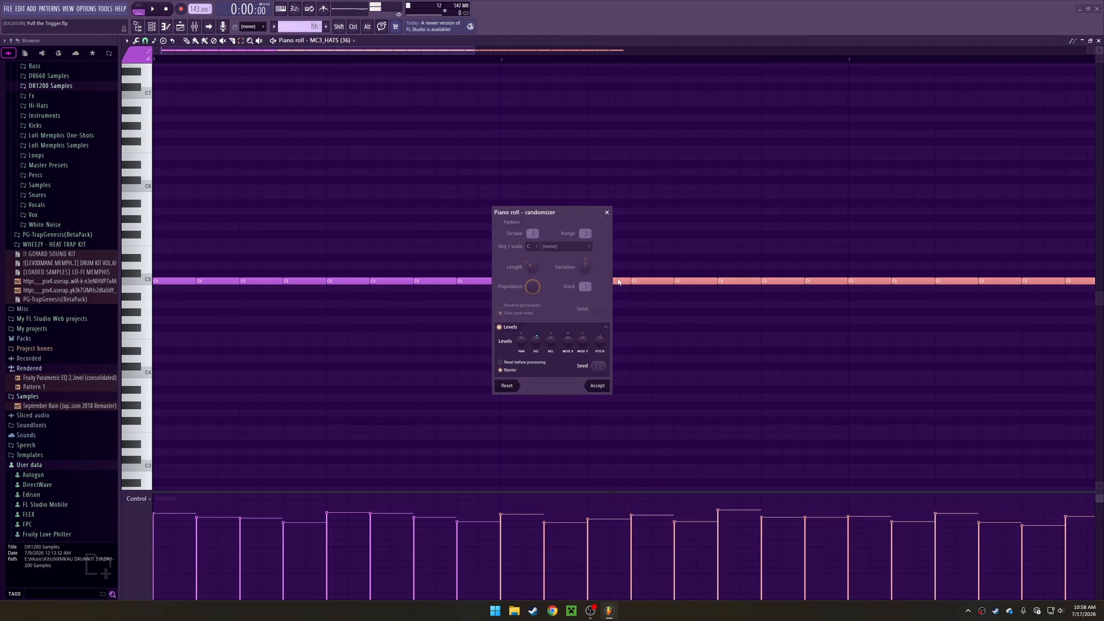
click(607, 212)
scroll(641, 197, right, 3)
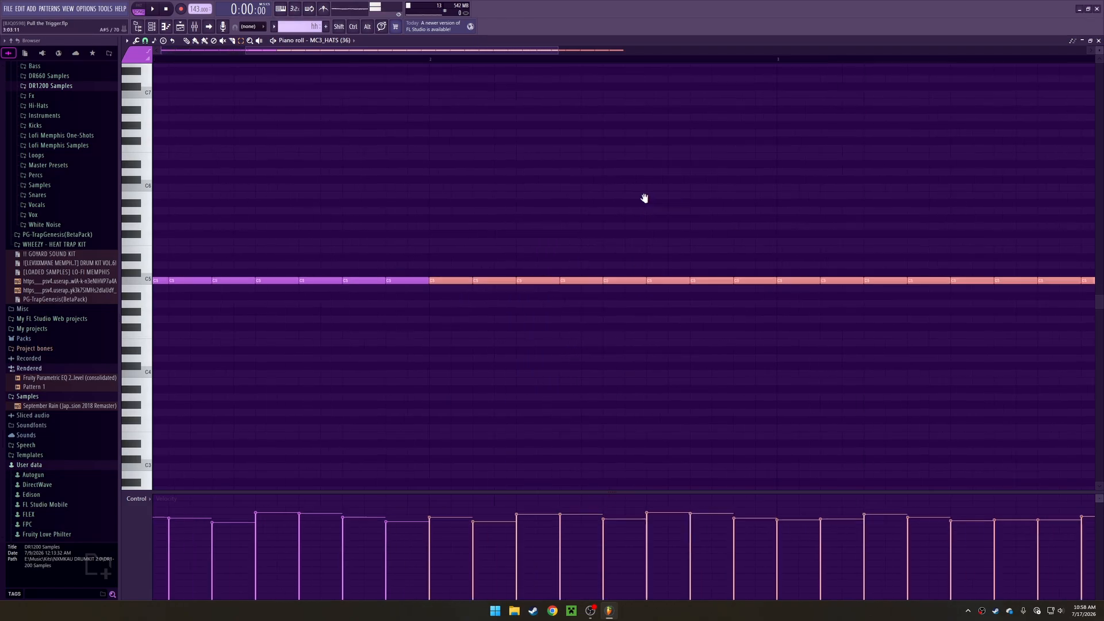
click(809, 169)
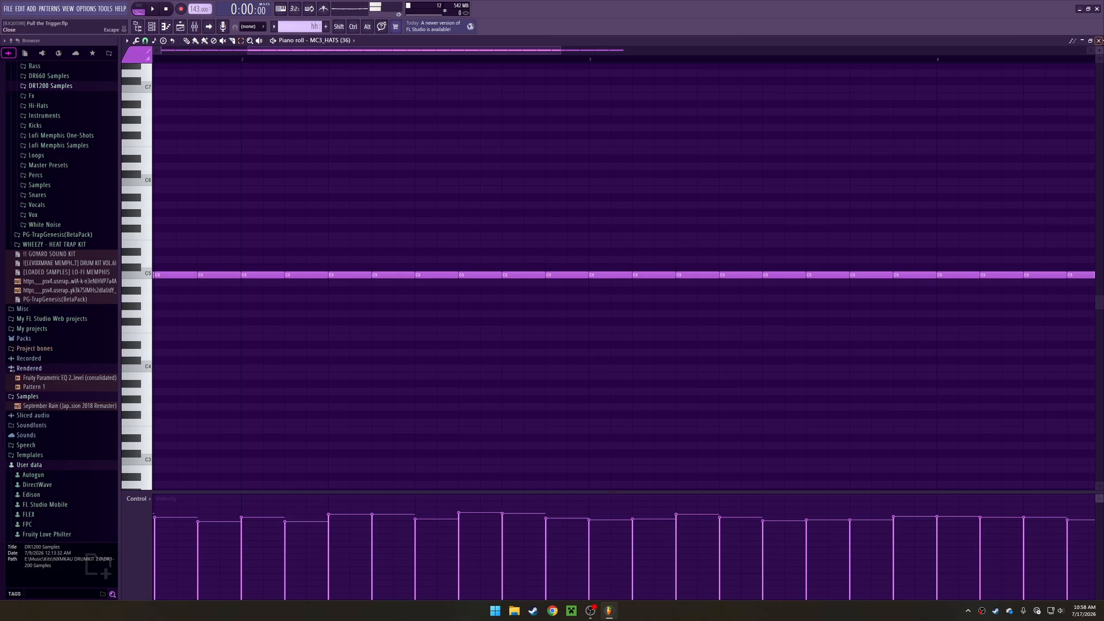
Return to the playlist, unmute perc1 on track 6 to play it together with the hh track, then mute it again
key(F5)
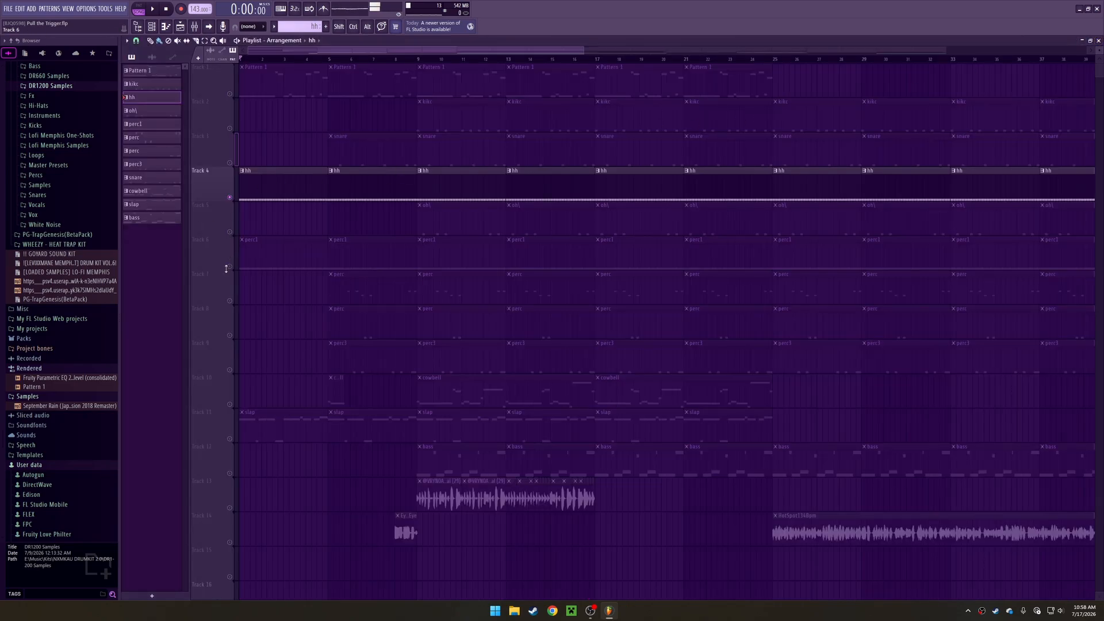
click(229, 267)
key(space)
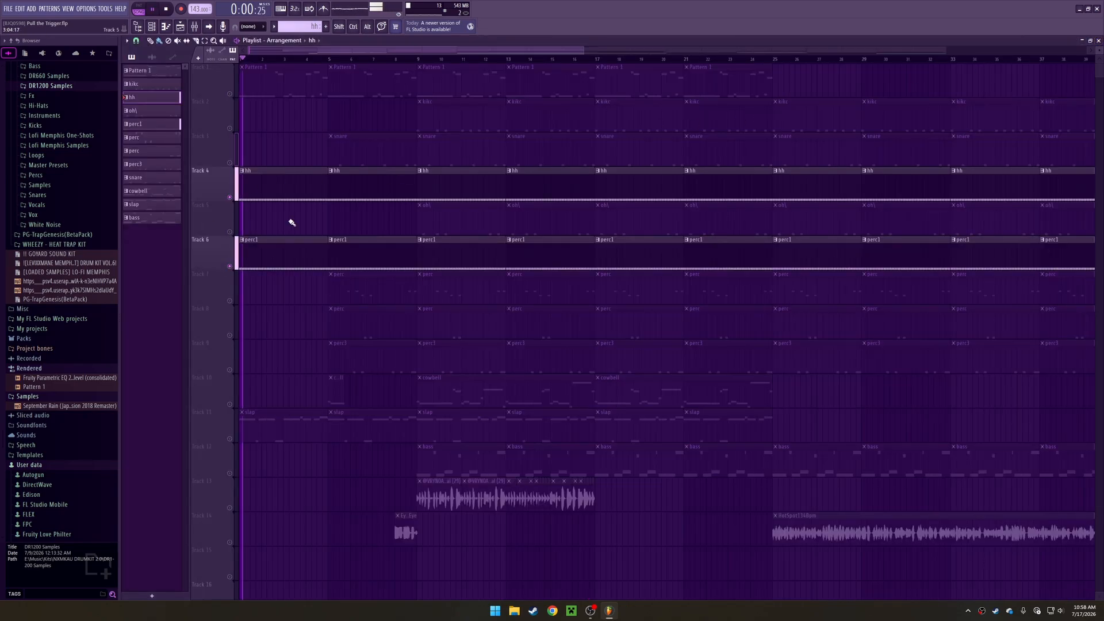
key(space)
click(230, 266)
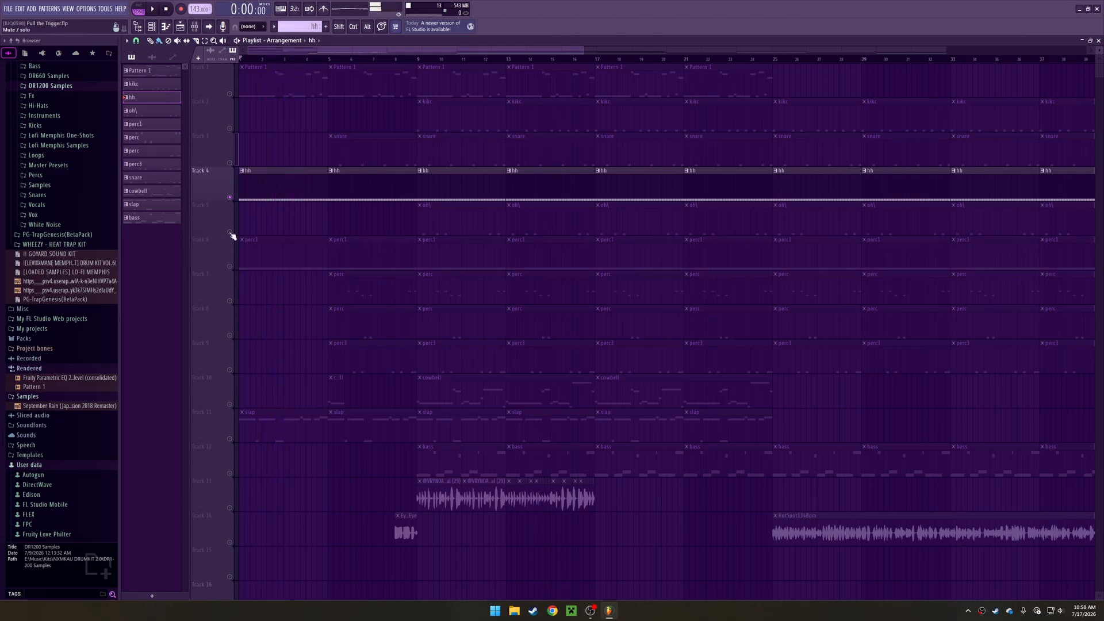
Mute the hh track, unmute the open-hat track 5, and view its pattern in the piano roll from the first bar
click(230, 199)
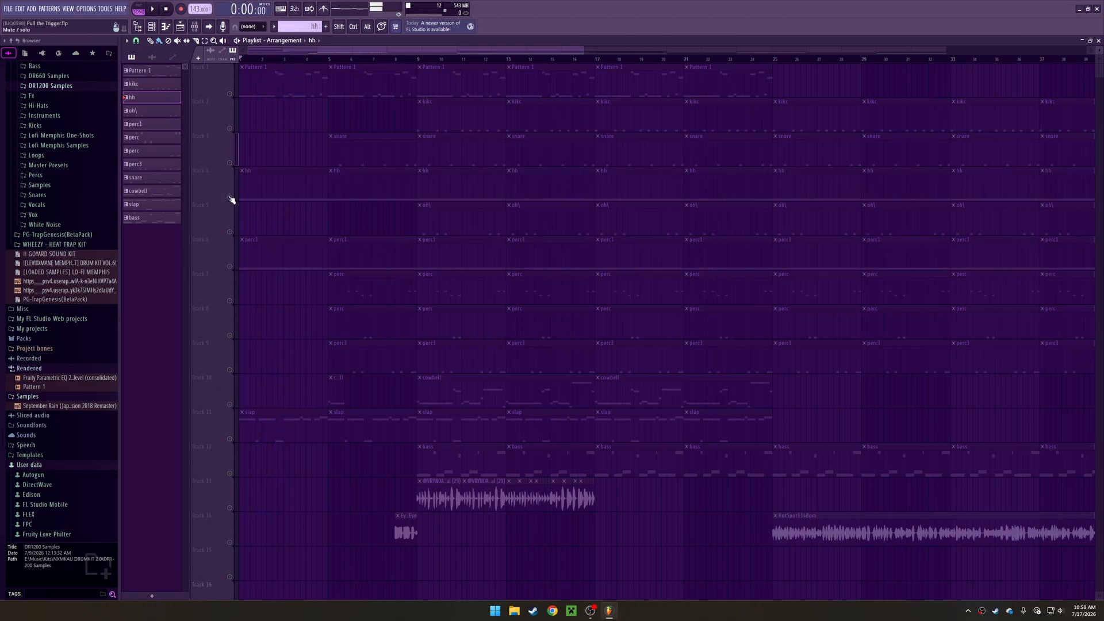
click(230, 233)
double_click(461, 230)
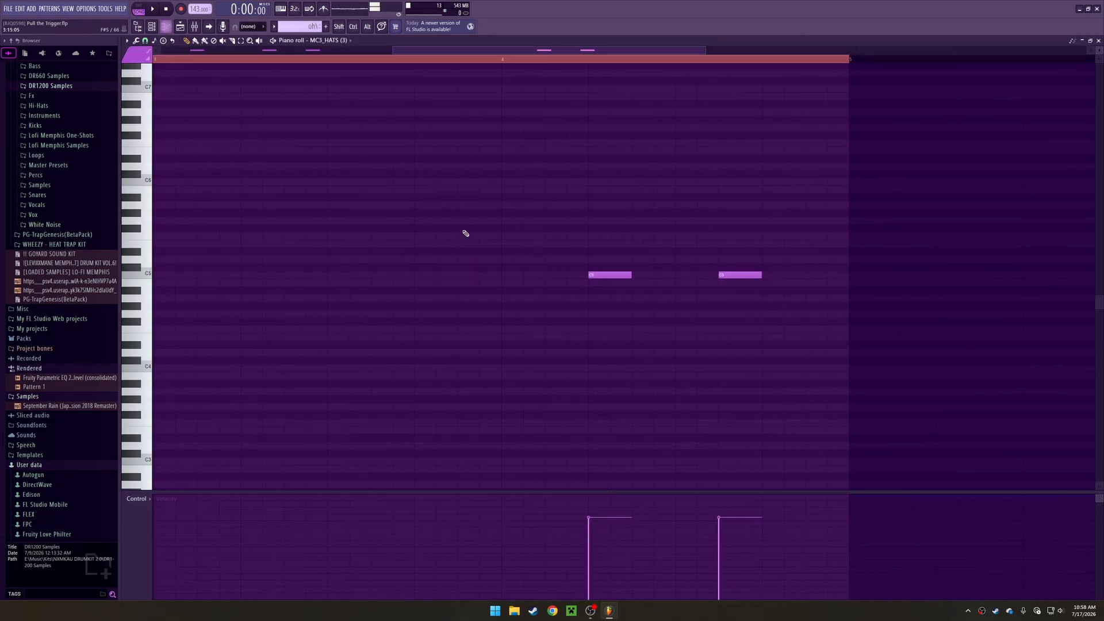
drag(596, 378, 851, 446)
drag(572, 399, 739, 301)
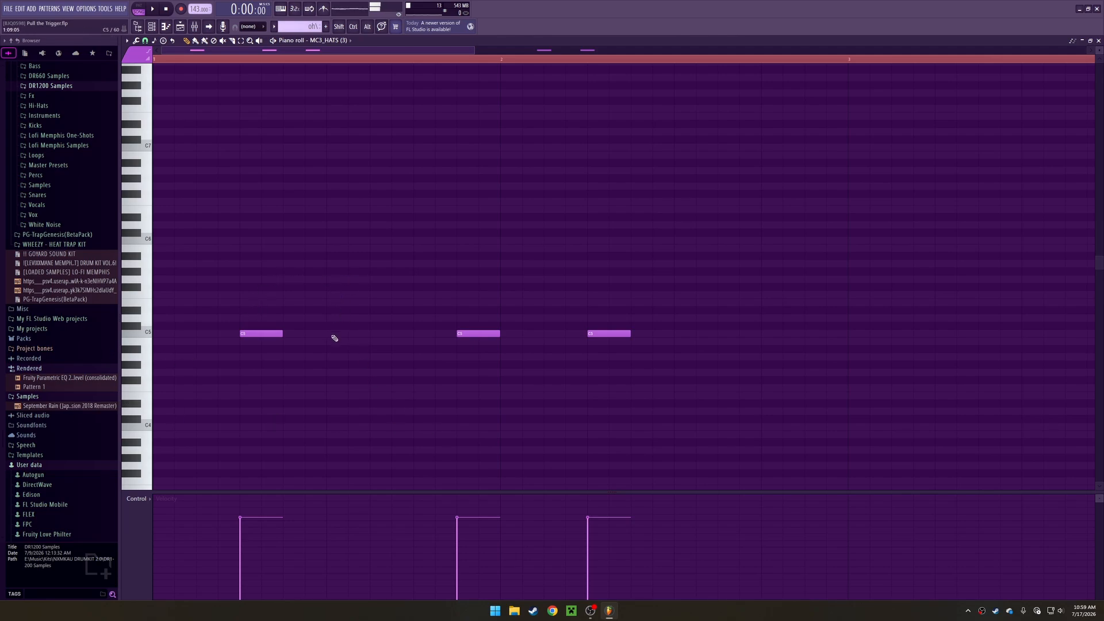
Try three extra notes above the C5 open-hat hits, two around bars 1 and 2 and one in bar 4
click(327, 303)
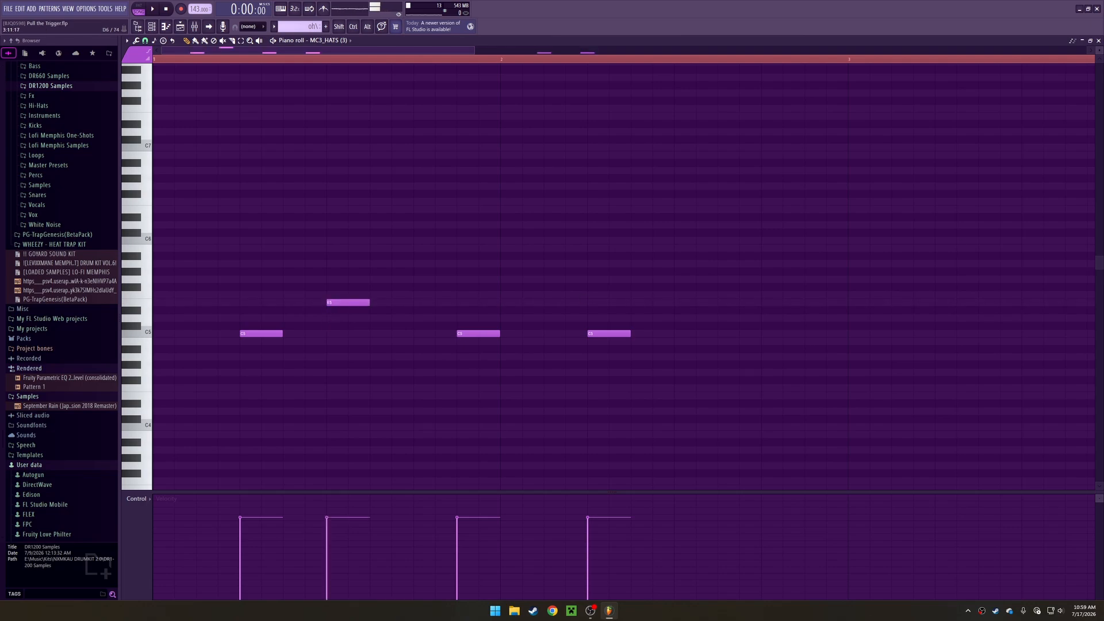
click(556, 304)
scroll(747, 282, right, 5)
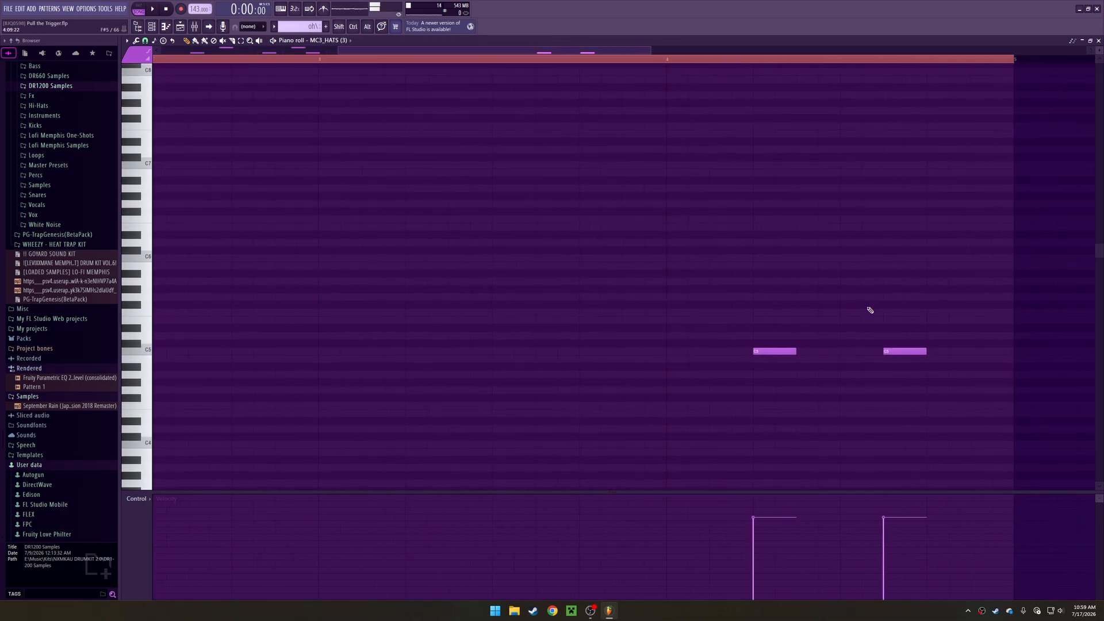
click(846, 320)
scroll(788, 313, left, 5)
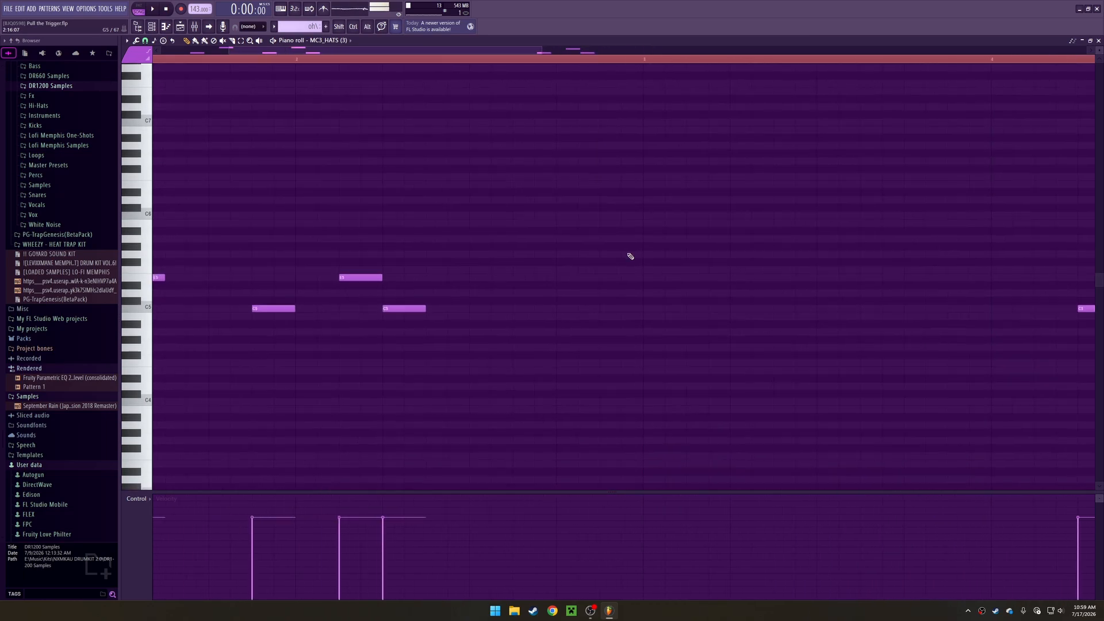
Delete the three extra notes above the C5 hits in the open-hat pattern
right_click(567, 286)
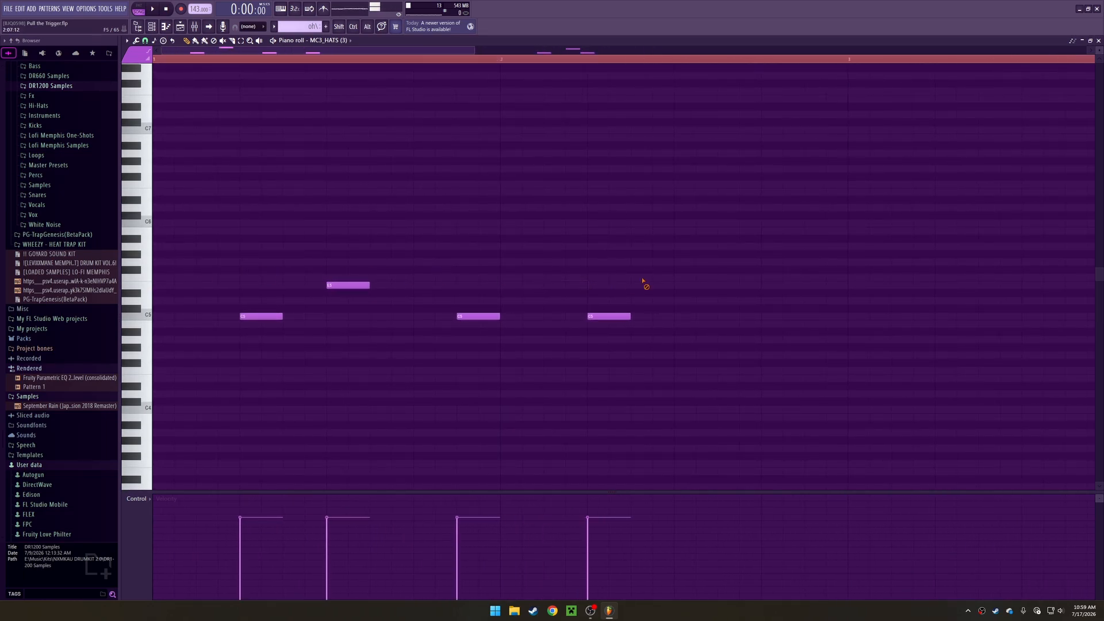
right_click(331, 286)
scroll(384, 226, down, 1)
scroll(385, 227, right, 4)
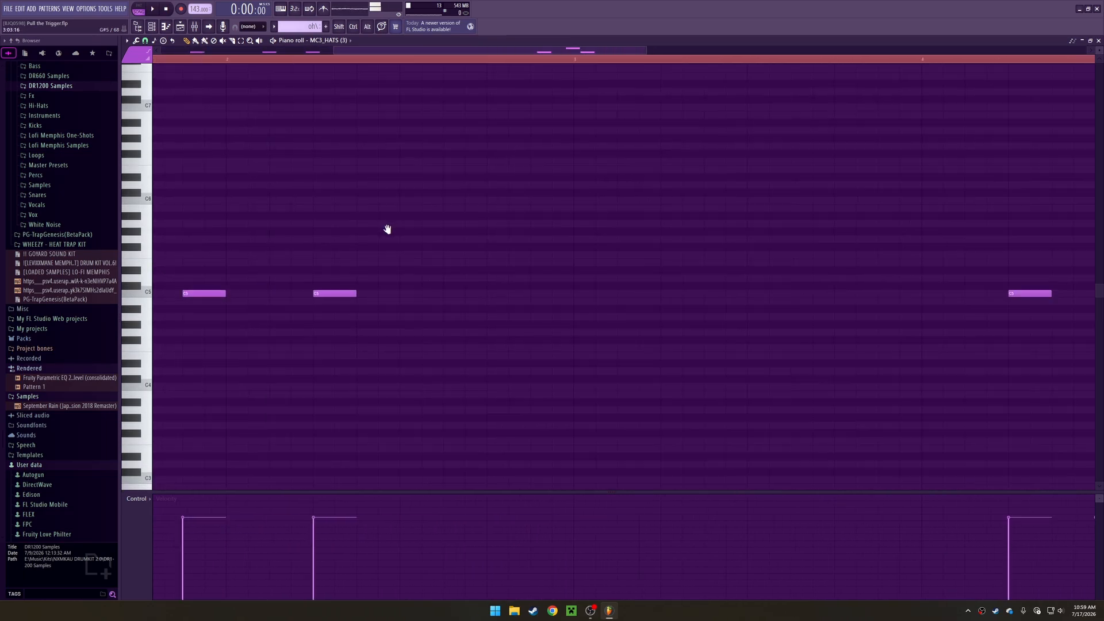
right_click(853, 274)
scroll(856, 284, left, 4)
scroll(311, 276, down, 1)
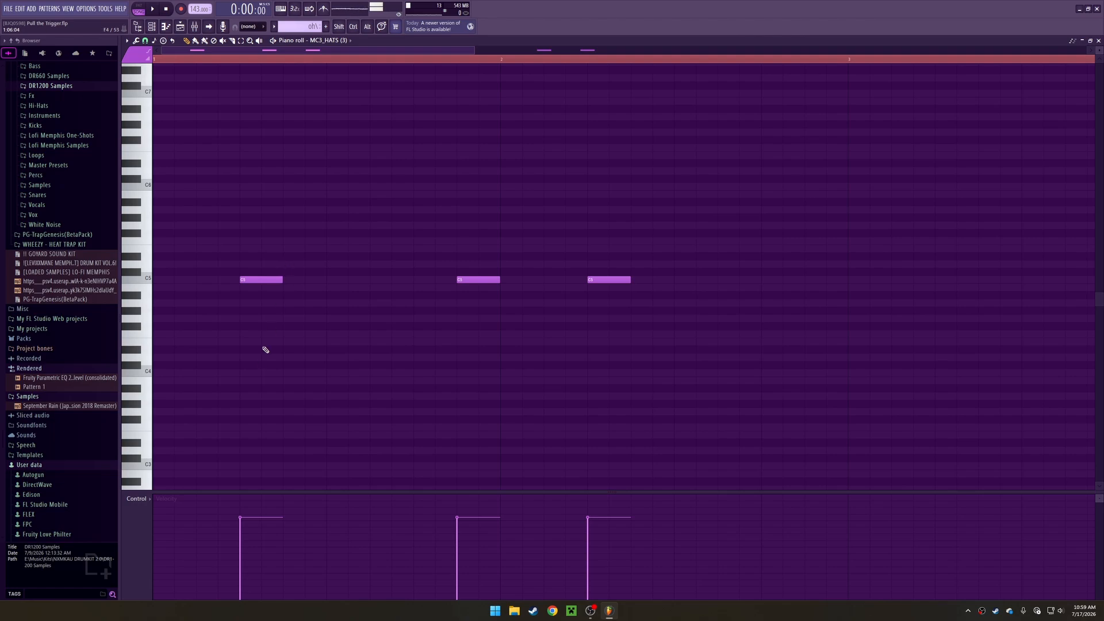
Close the open-hat piano roll, reactivate all playlist tracks, and solo the perc track 8
click(1099, 40)
right_click(231, 232)
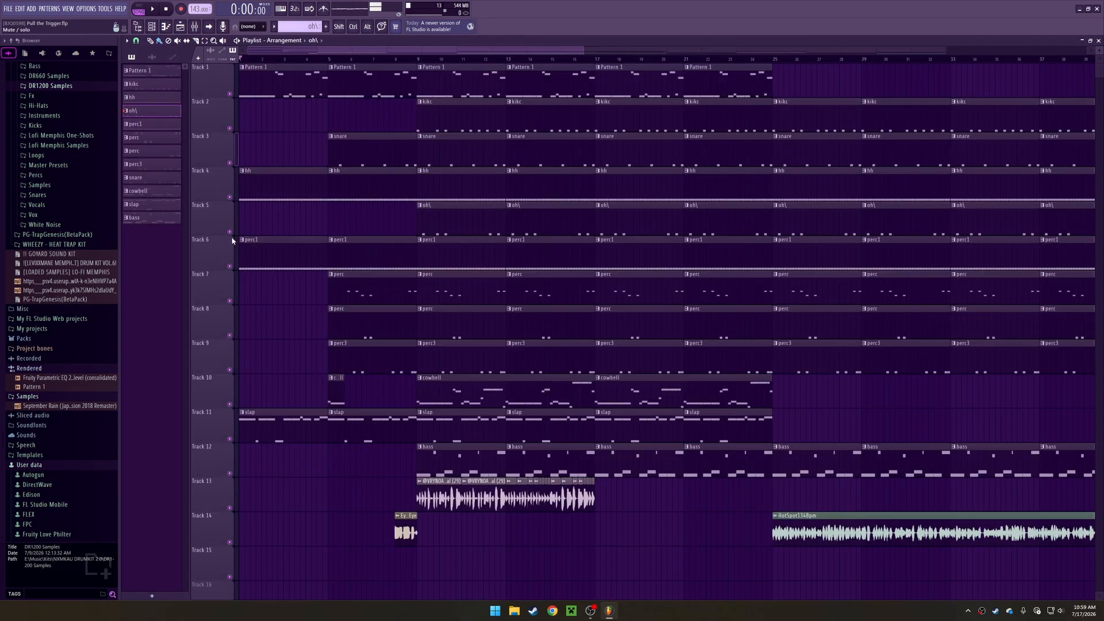
right_click(231, 301)
right_click(230, 336)
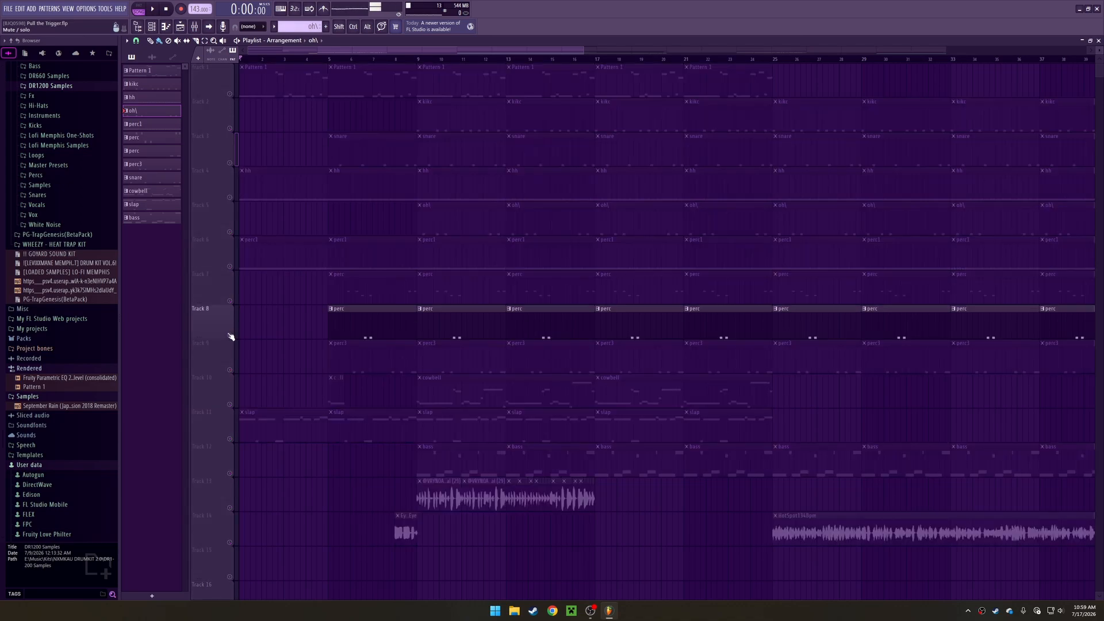
Unmute perc tracks 7 and 9 alongside track 8 and play the three together from bar 5
click(230, 301)
click(230, 371)
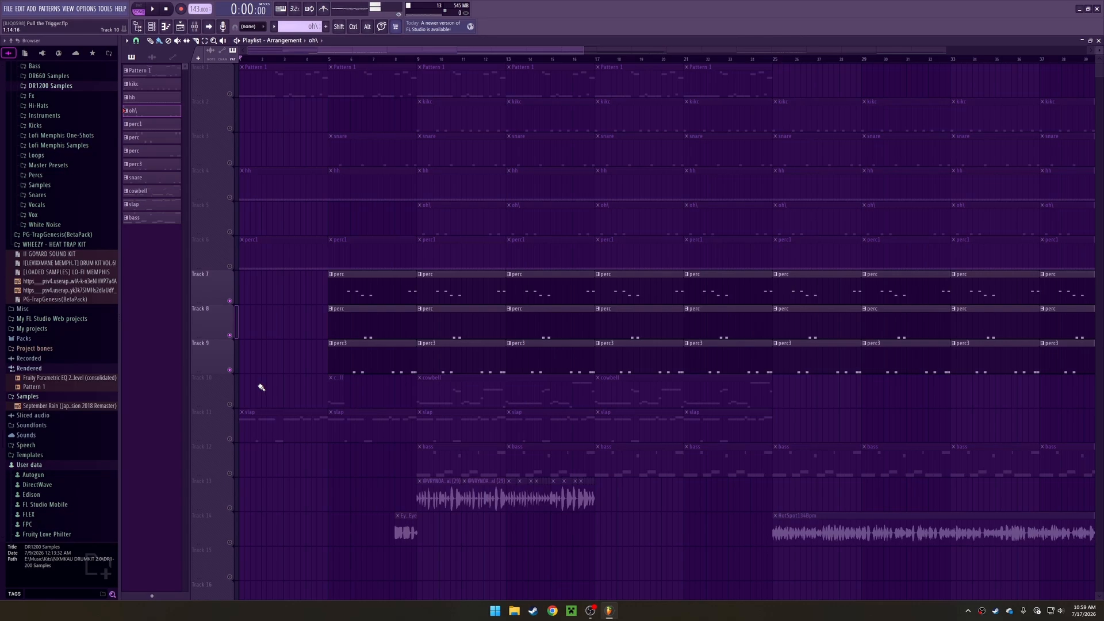
key(space)
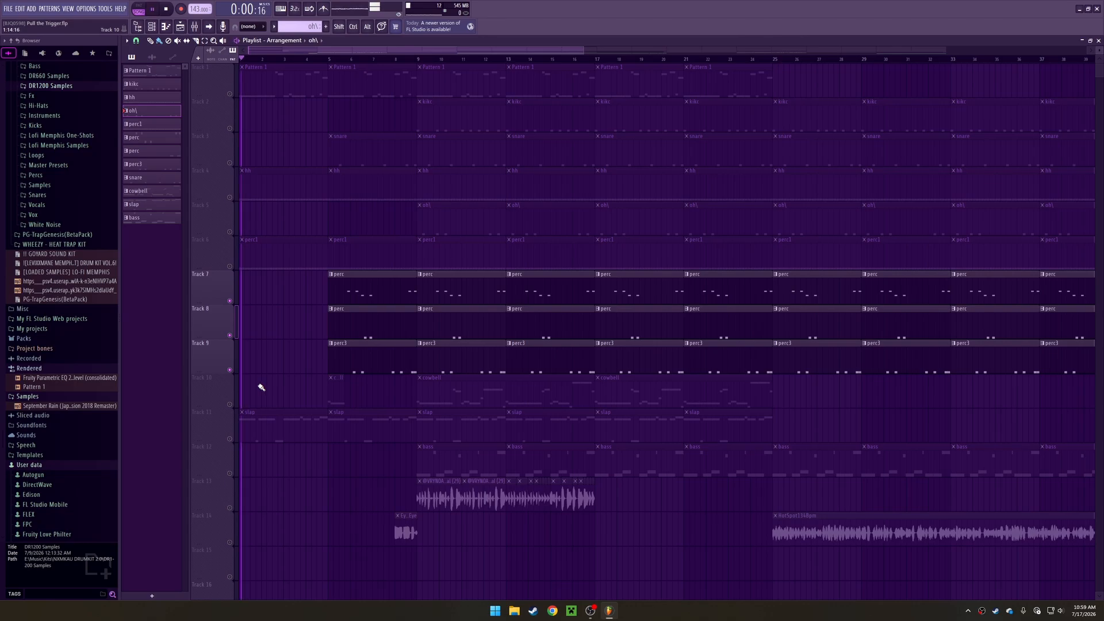
click(335, 60)
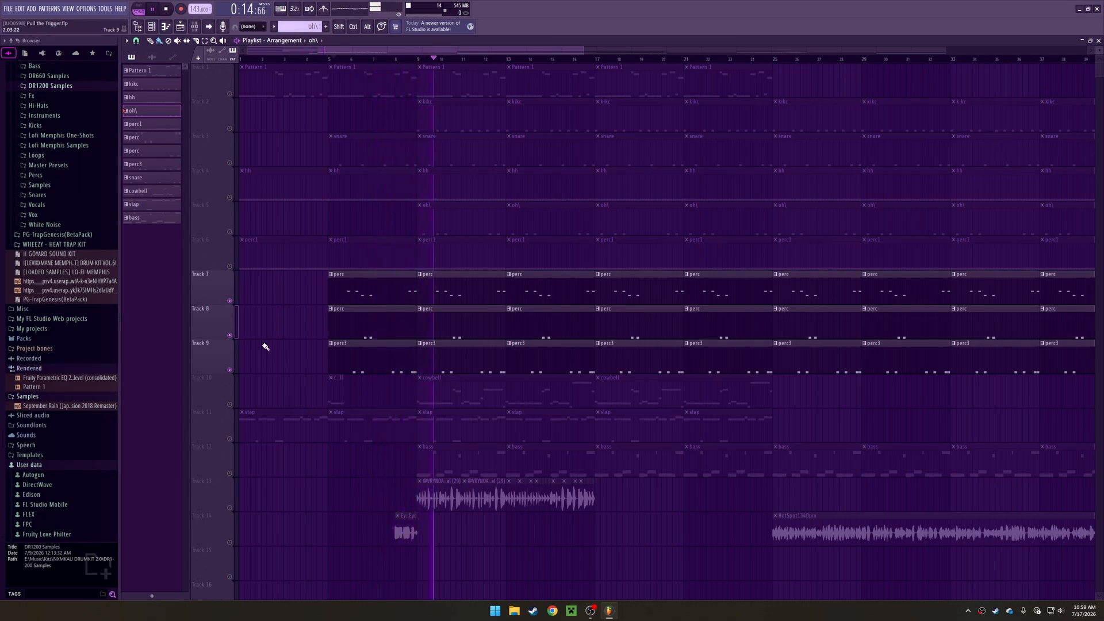
key(space)
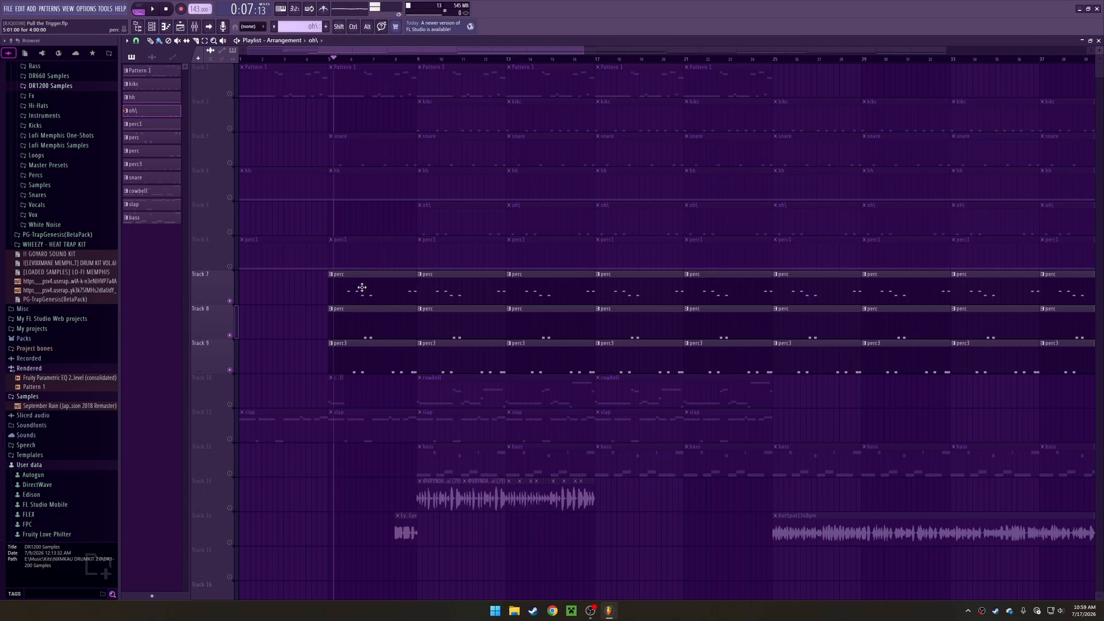
View the perc3 clap pattern's notes in the piano roll, and return to the playlist
double_click(369, 353)
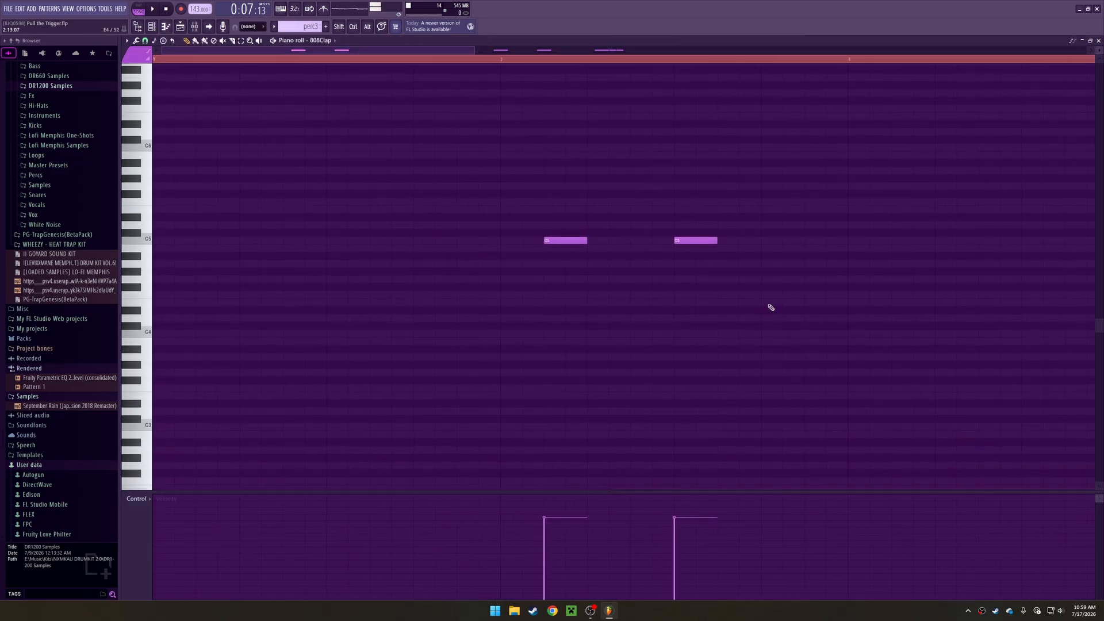
scroll(852, 350, up, 4)
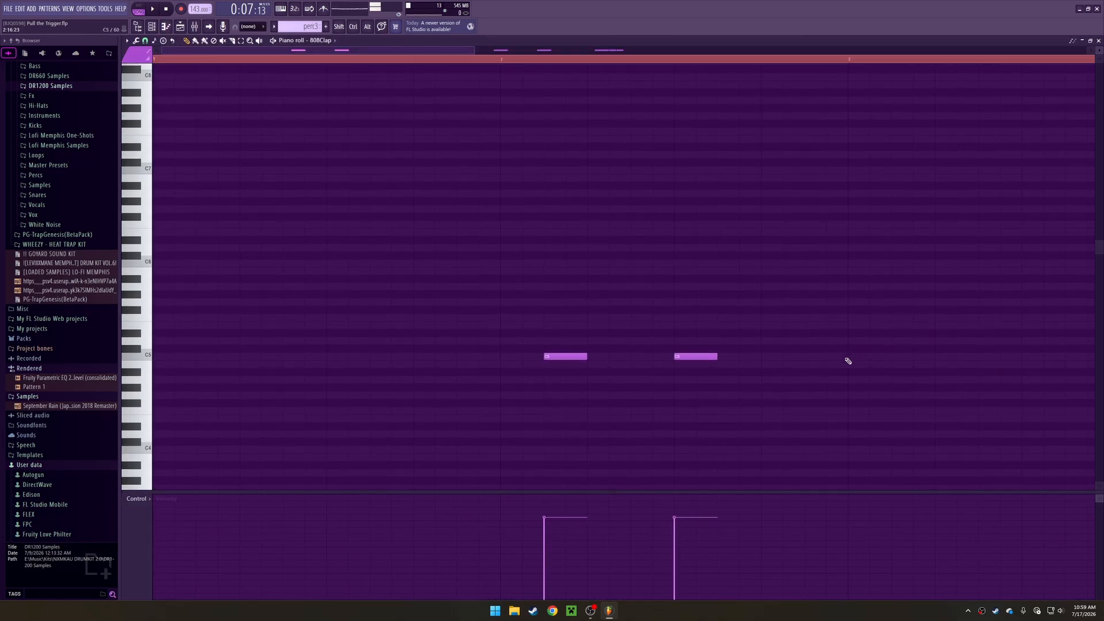
click(1099, 41)
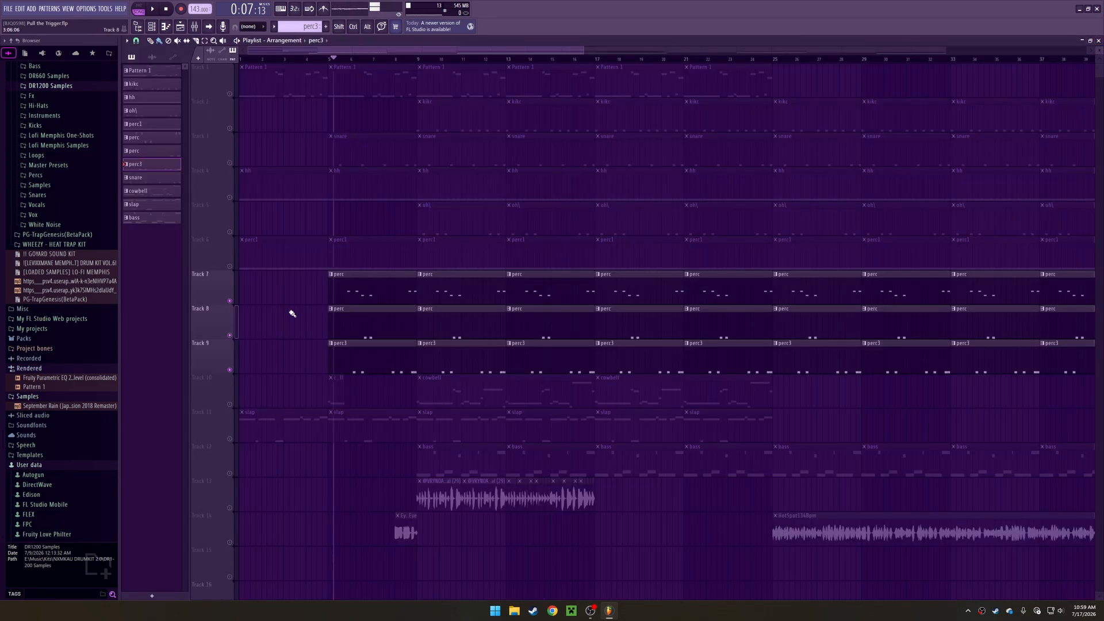
Reactivate all playlist tracks, solo the cowbell track 10, and play it from just before bar 9
right_click(231, 301)
right_click(230, 301)
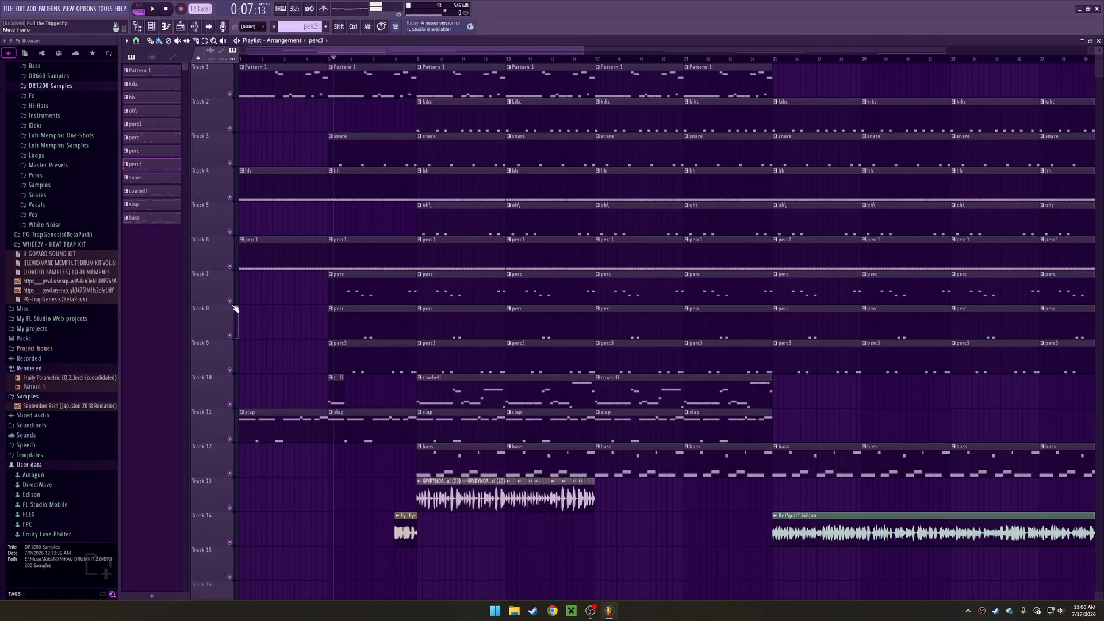
right_click(230, 404)
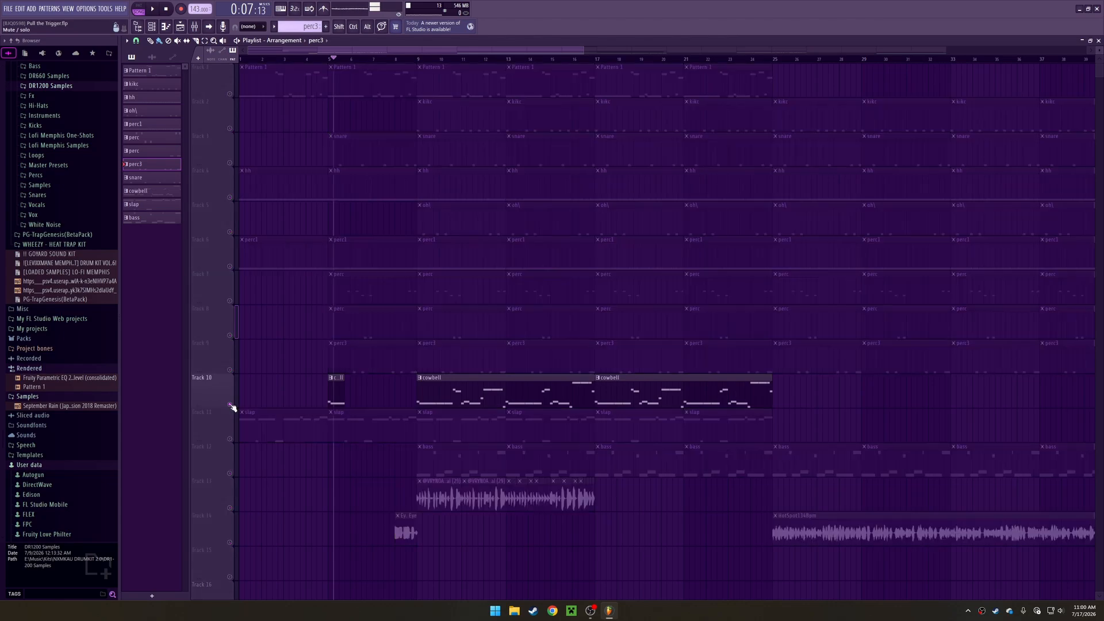
drag(373, 60, 424, 77)
key(space)
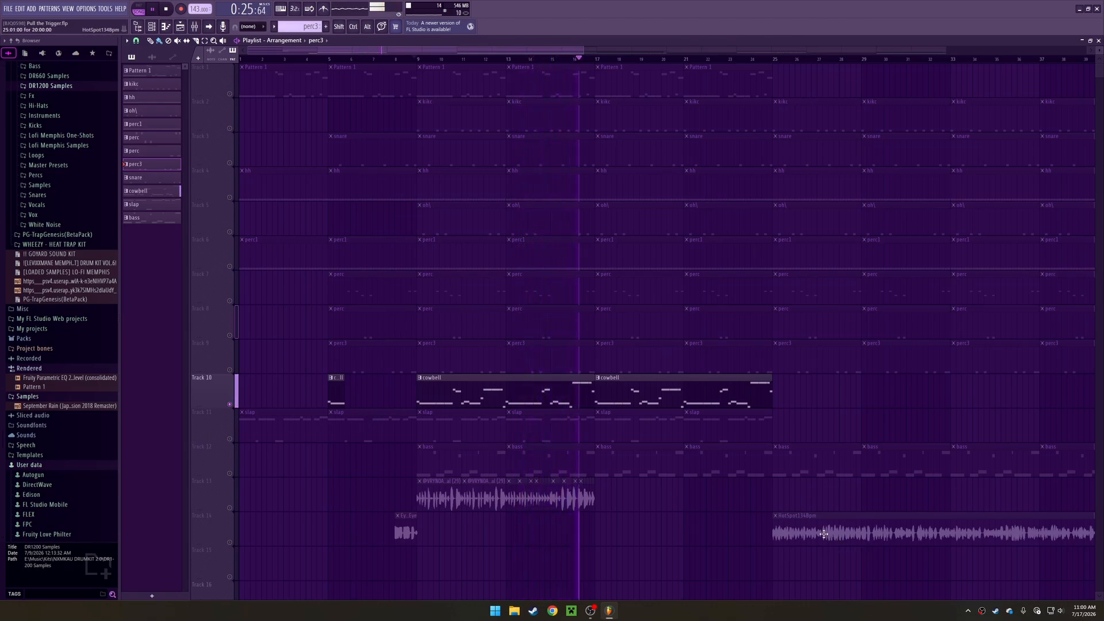
key(space)
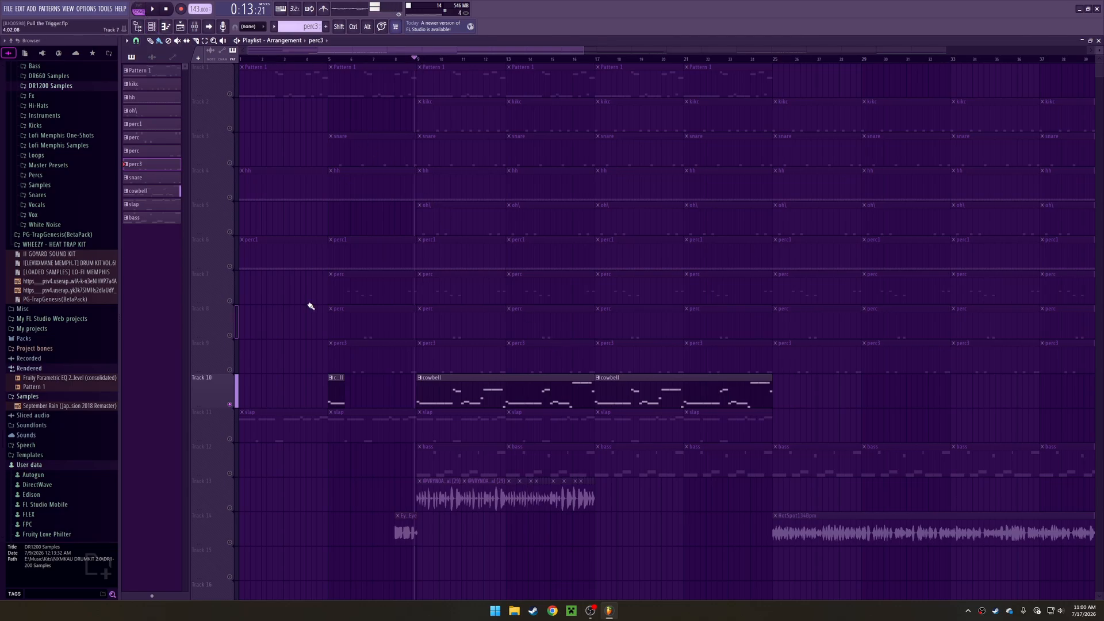
Reactivate all playlist tracks and solo the bass track 12
right_click(226, 399)
click(223, 394)
right_click(231, 404)
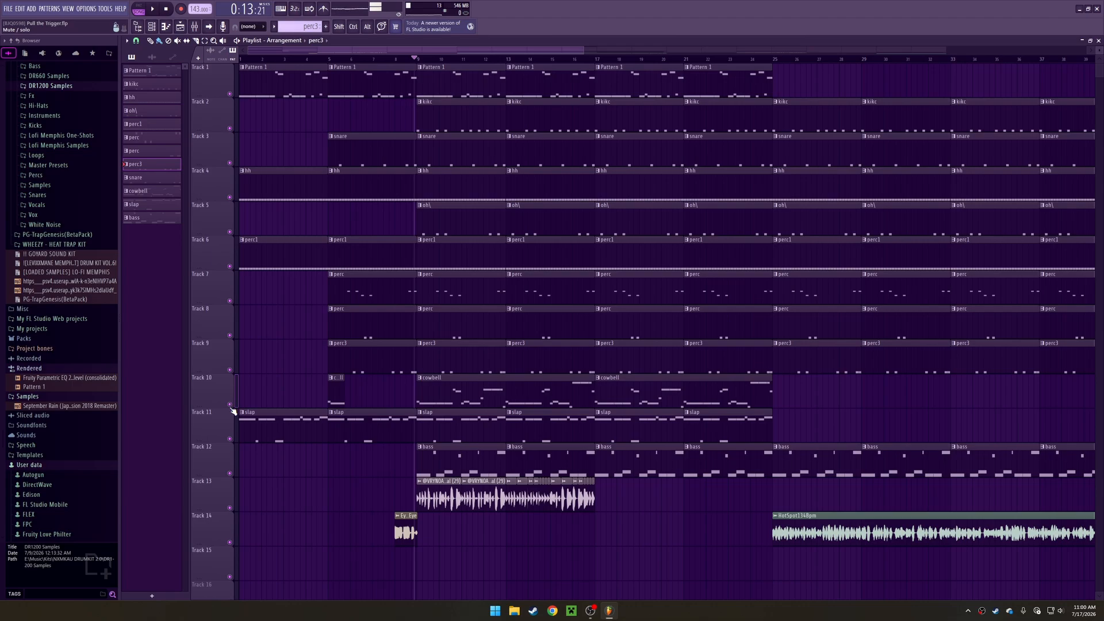
right_click(230, 474)
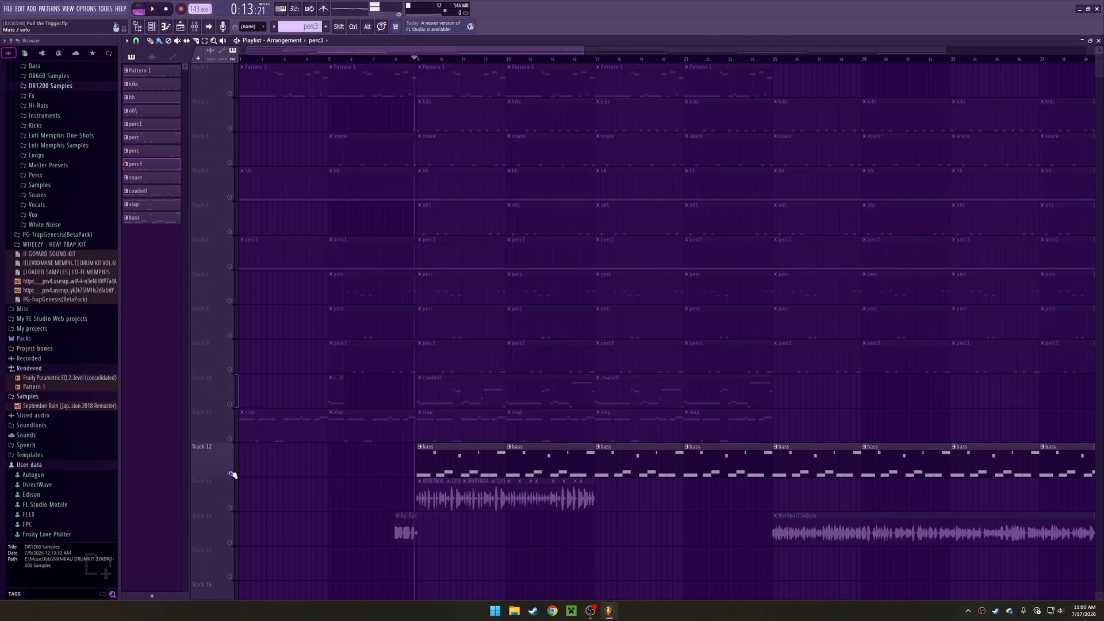
Play the bass pattern in the piano roll, following its notes to the end, and return to the playlist
double_click(471, 477)
drag(471, 476, 1055, 258)
key(space)
mouse_move(615, 131)
mouse_down()
mouse_move(593, 183)
mouse_move(590, 256)
mouse_move(709, 243)
mouse_move(539, 261)
mouse_up()
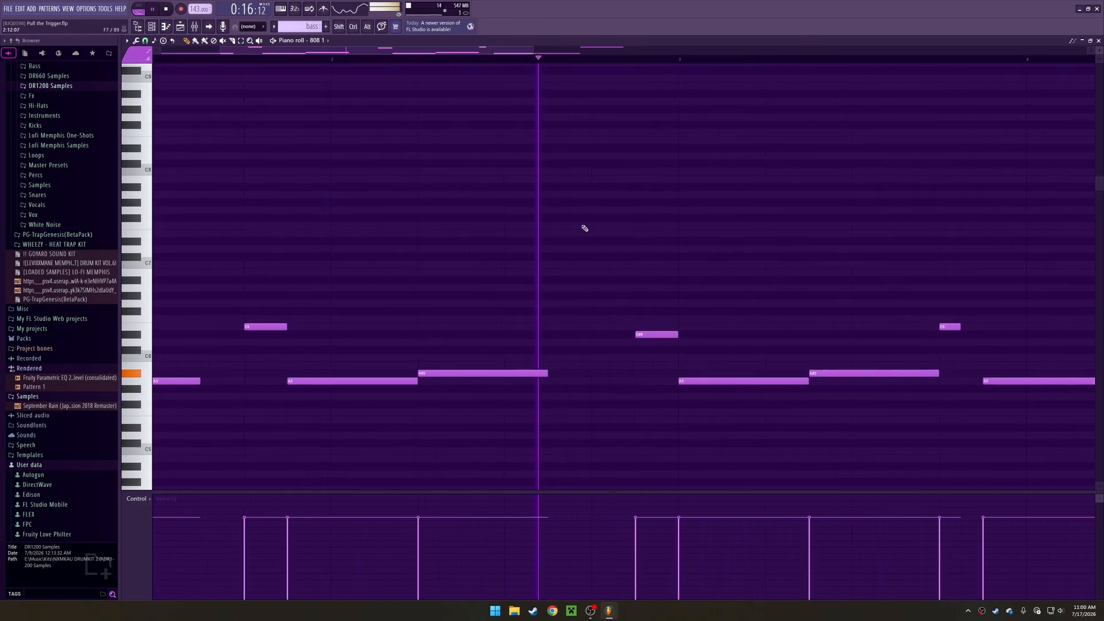
drag(748, 208, 407, 215)
drag(682, 213, 582, 195)
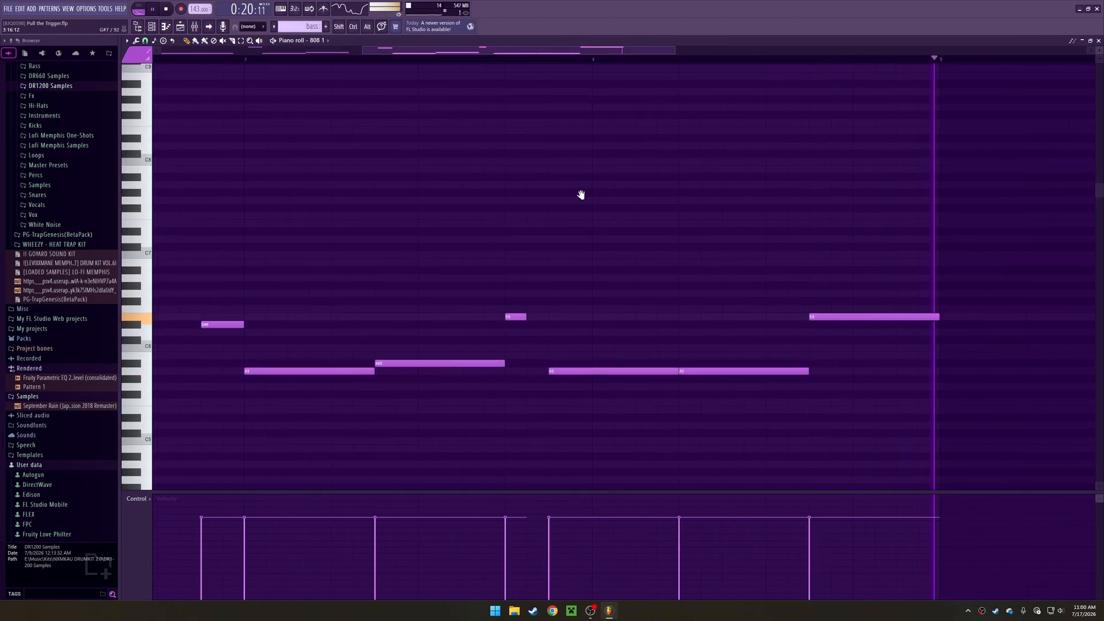
key(space)
click(1099, 40)
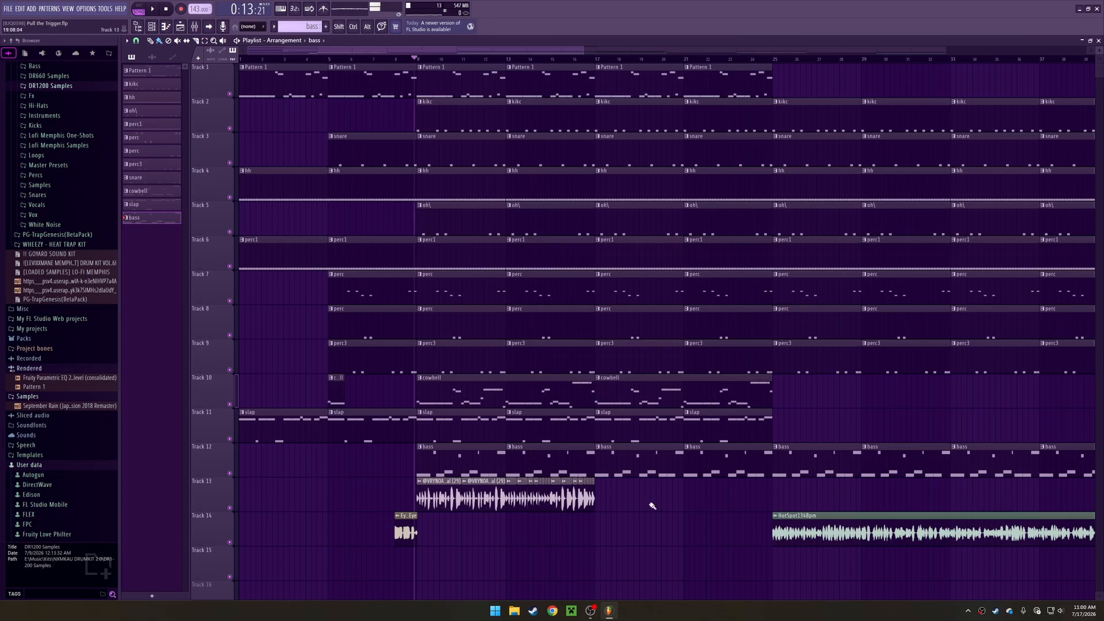
Solo the audio track 13, play its chopped clips through, and reactivate all playlist tracks
right_click(229, 508)
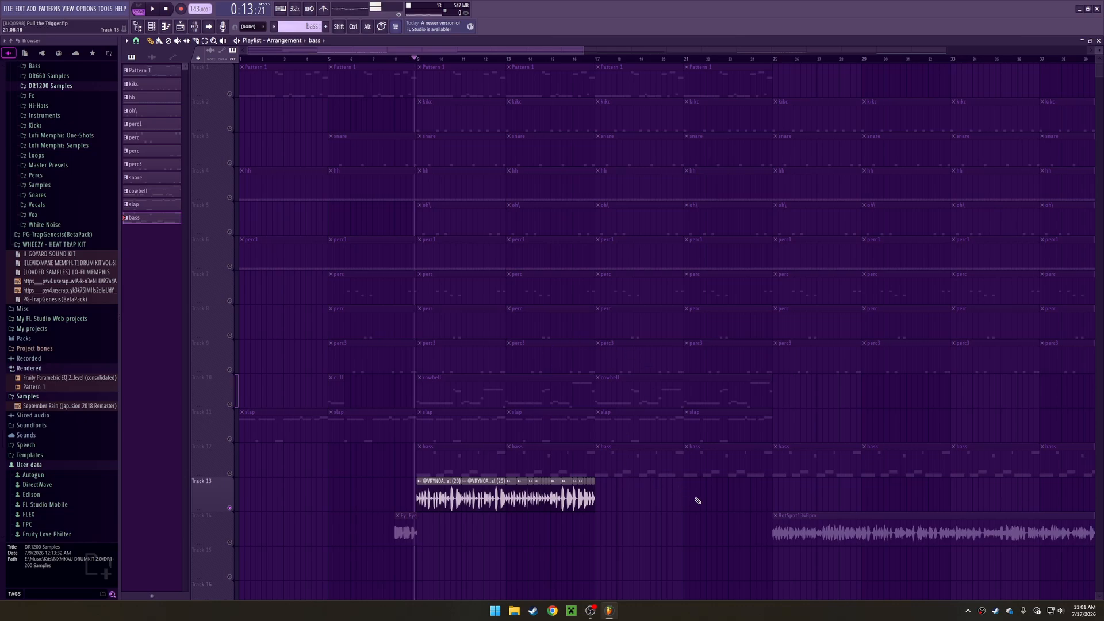
key(space)
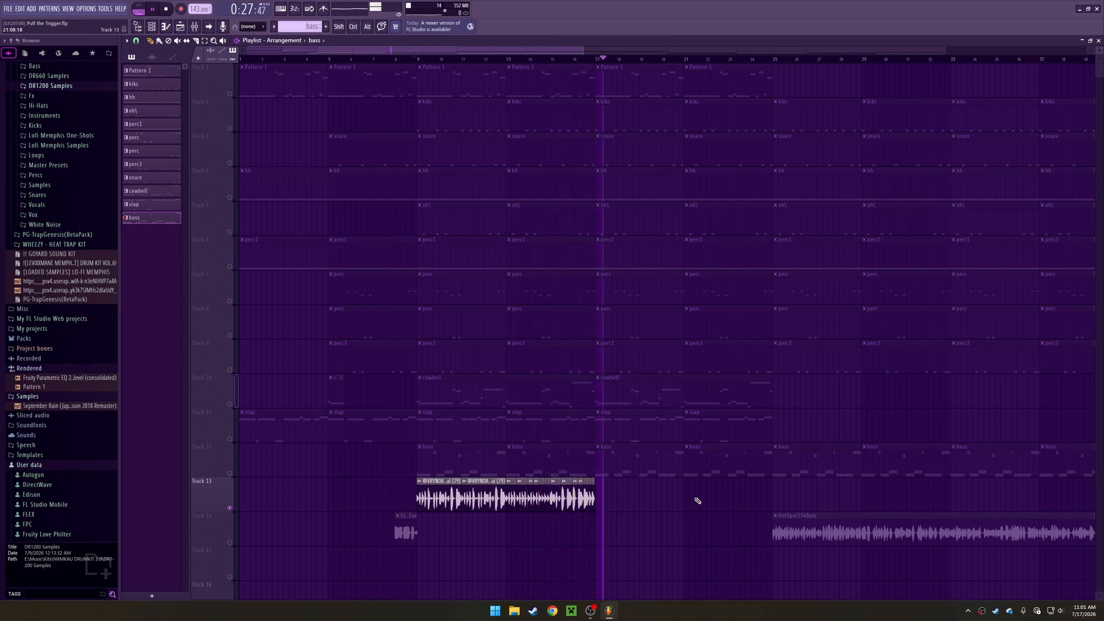
key(space)
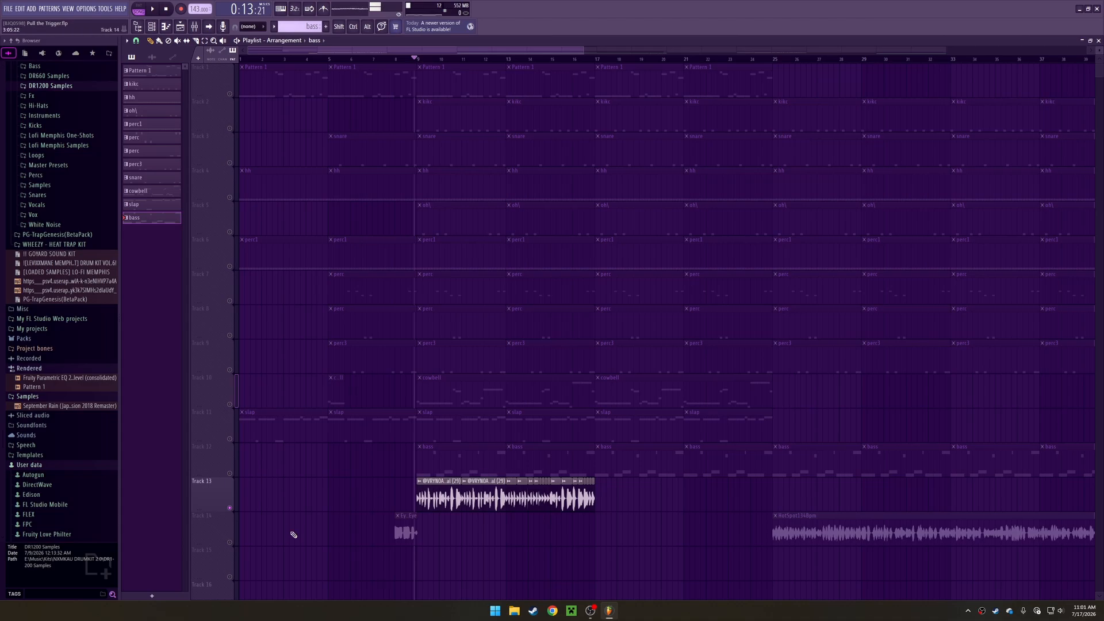
right_click(230, 508)
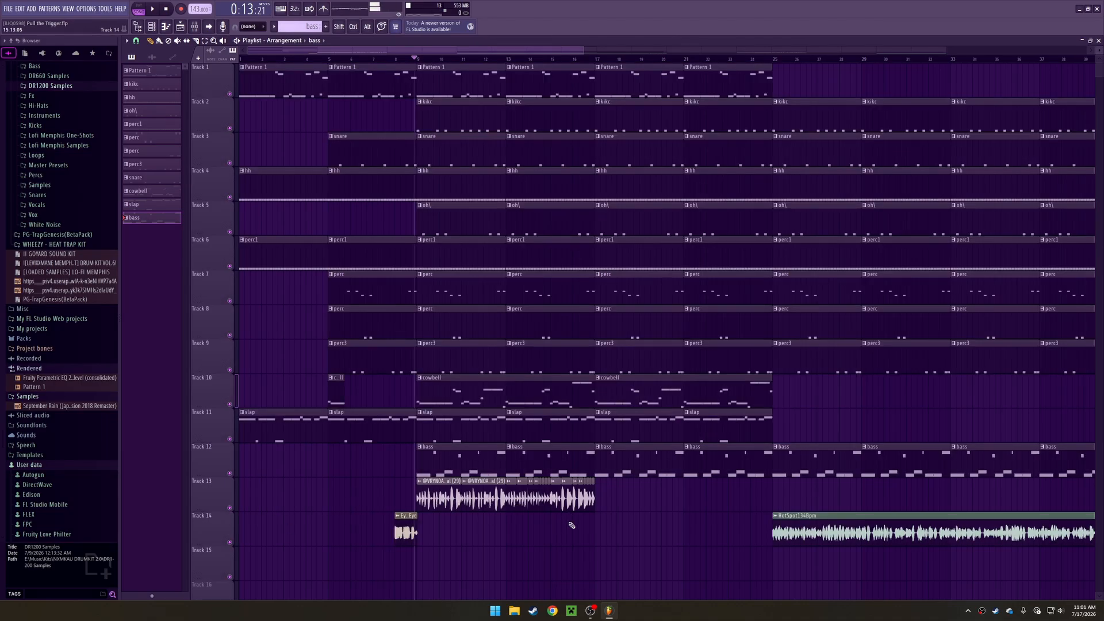
Solo audio track 14, play its long clip from bar 25, and reactivate all playlist tracks
drag(608, 516, 290, 462)
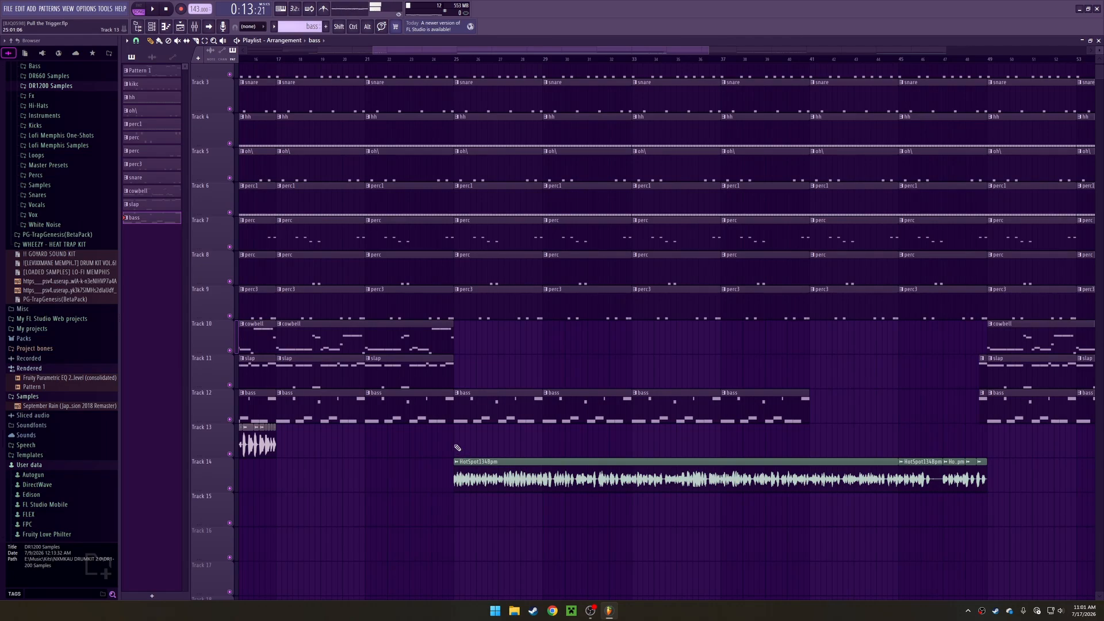
drag(456, 446, 346, 420)
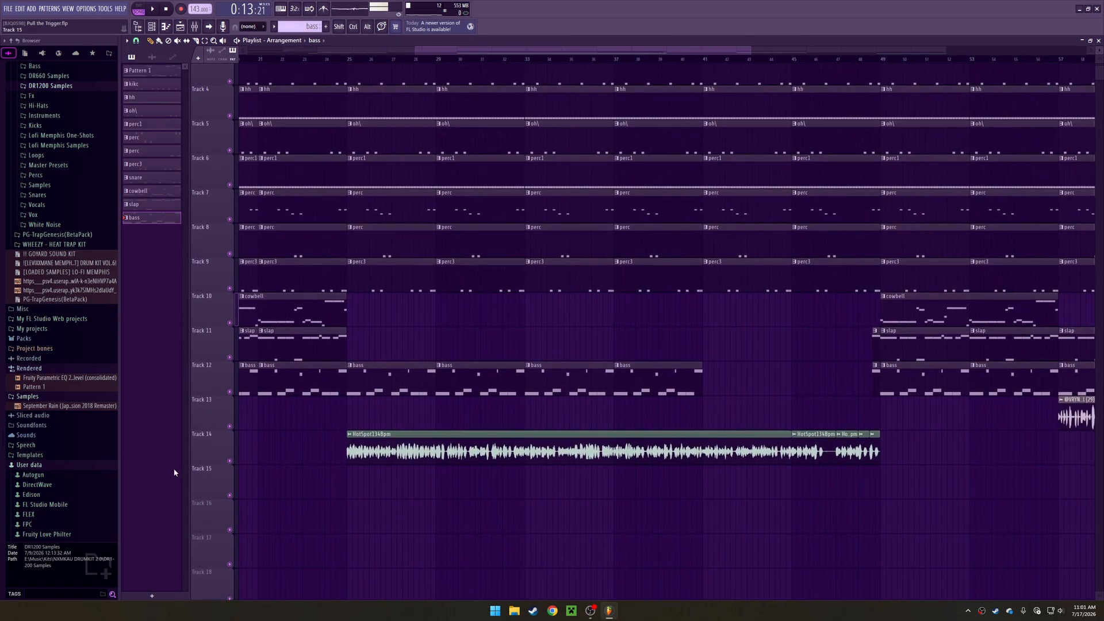
right_click(230, 462)
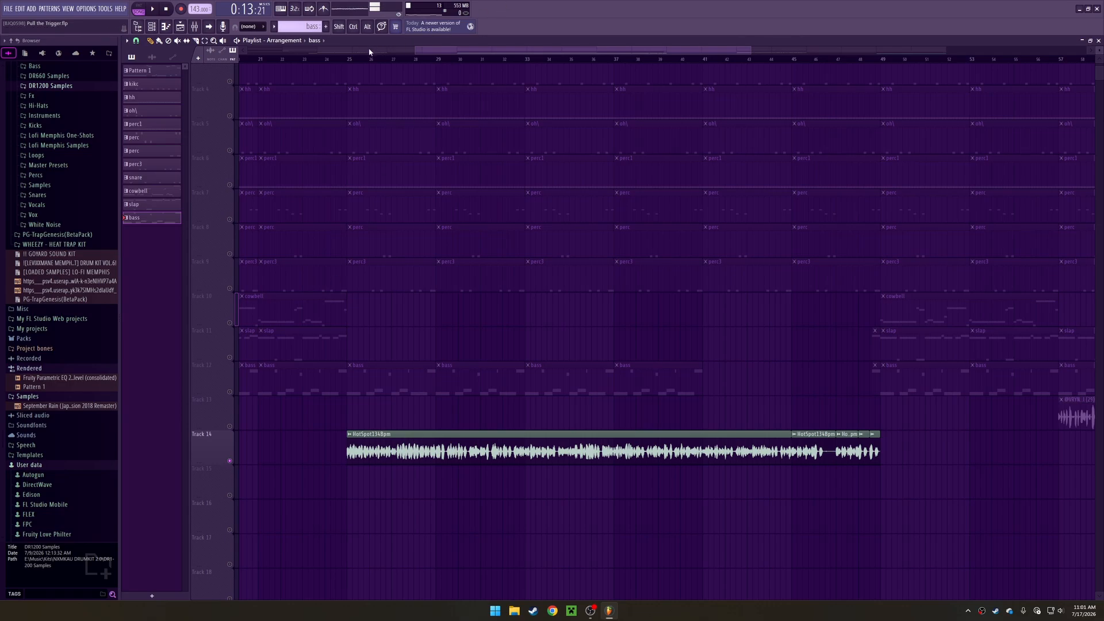
click(348, 58)
key(space)
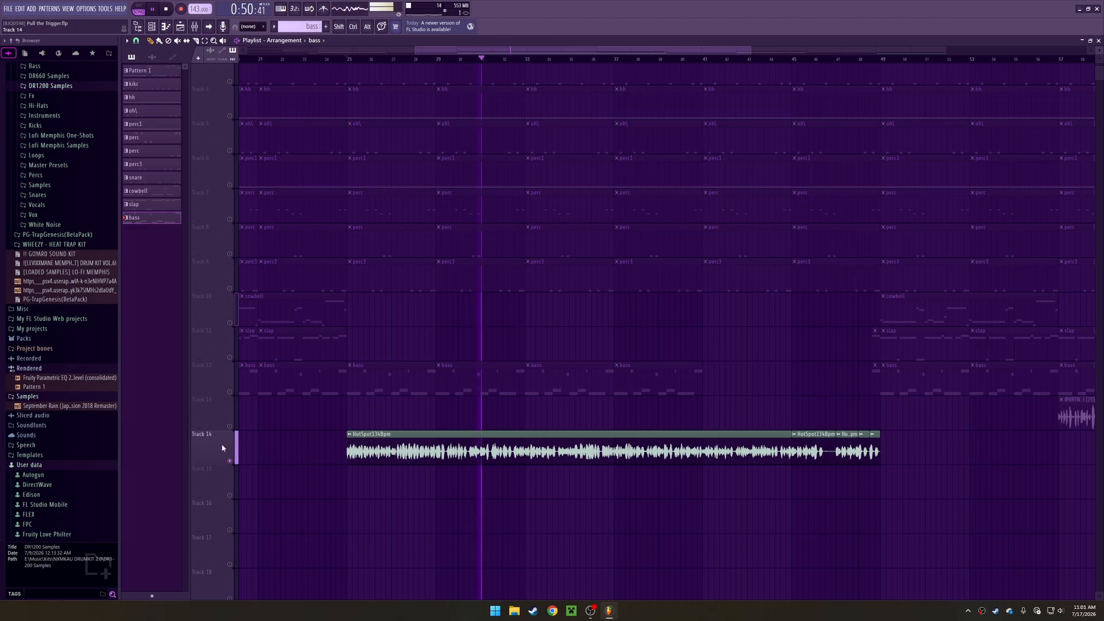
key(space)
right_click(230, 462)
drag(562, 437, 902, 504)
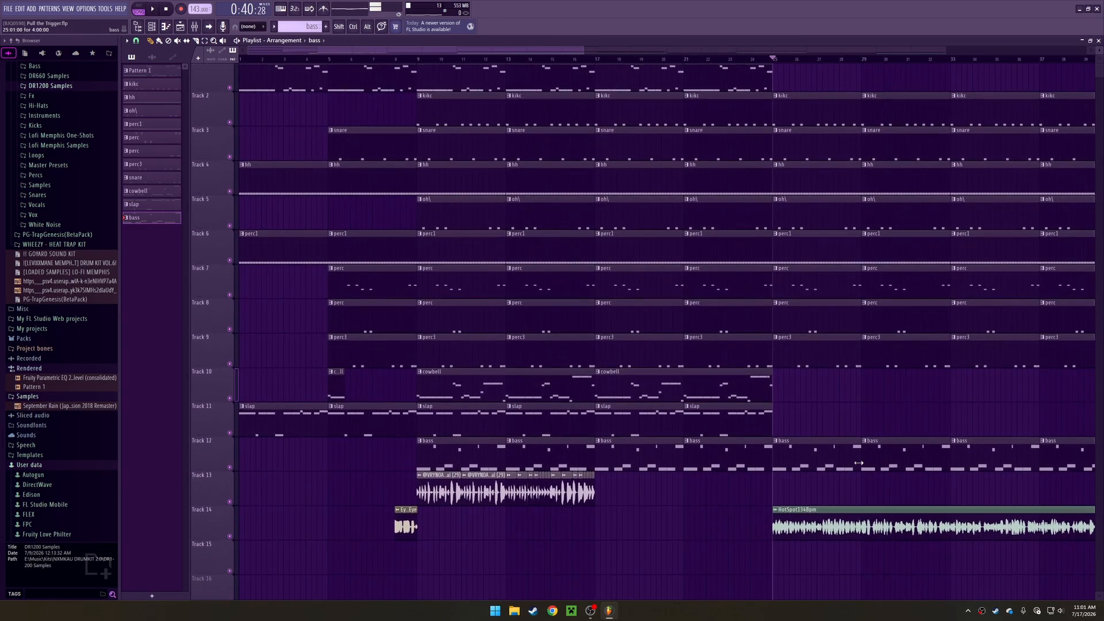
Examine the Master track's effect chain in the mixer, including Fruity parametric EQ 2 and Edison, and return to the playlist
key(F9)
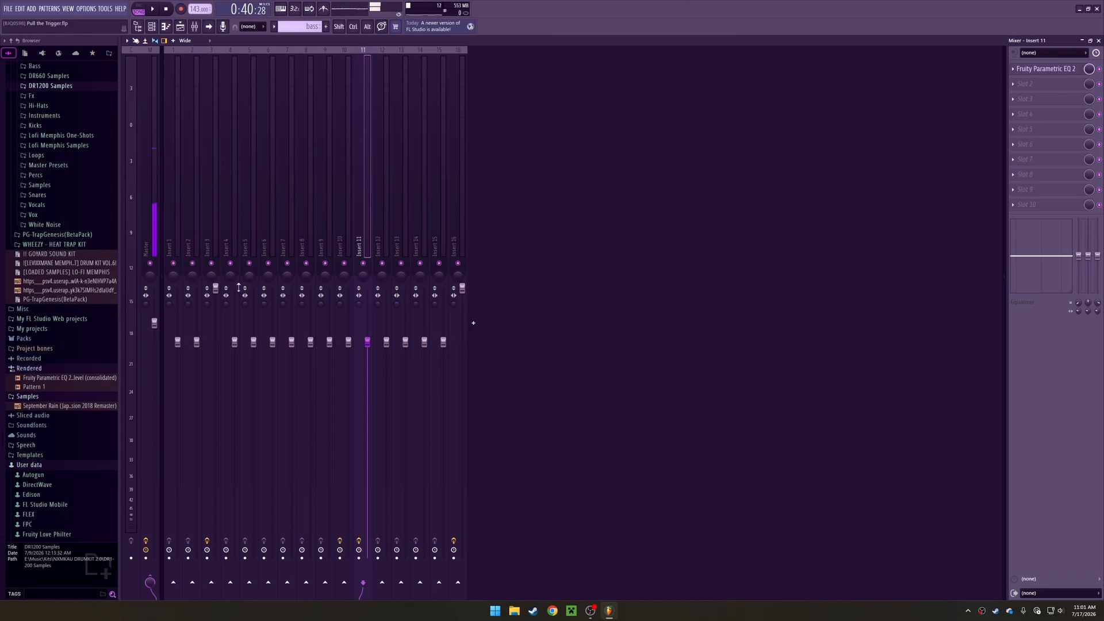
click(154, 323)
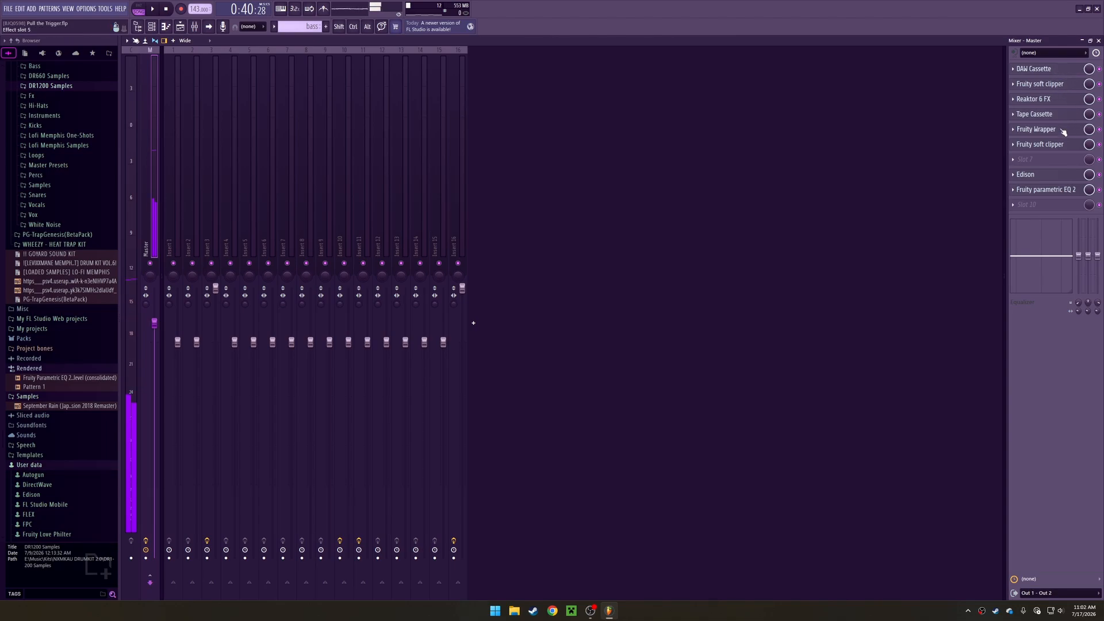
click(1061, 191)
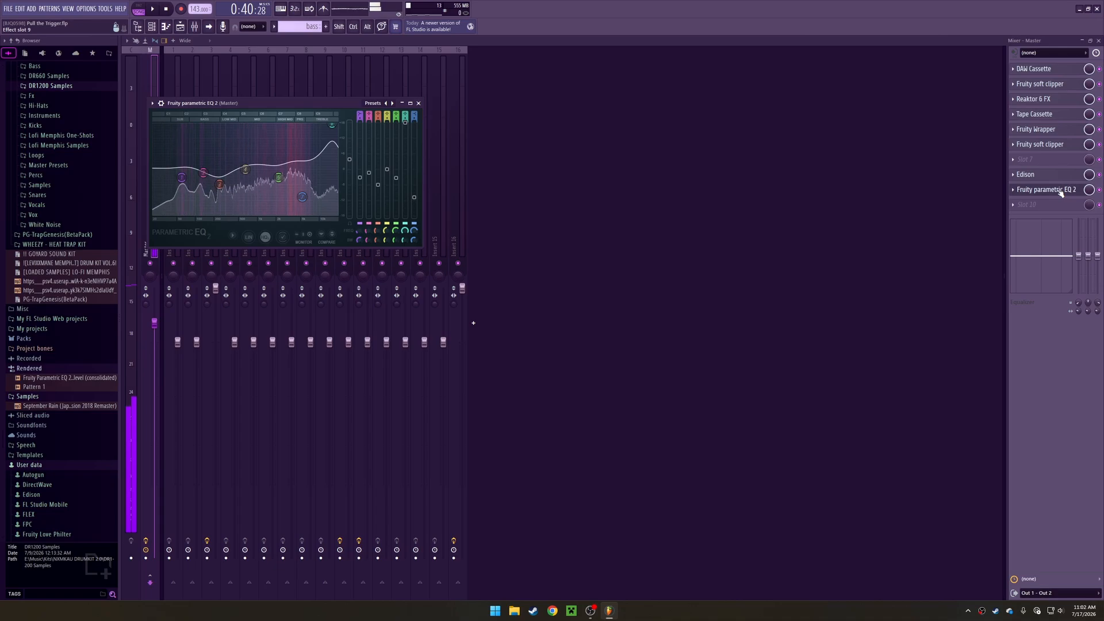
click(1062, 192)
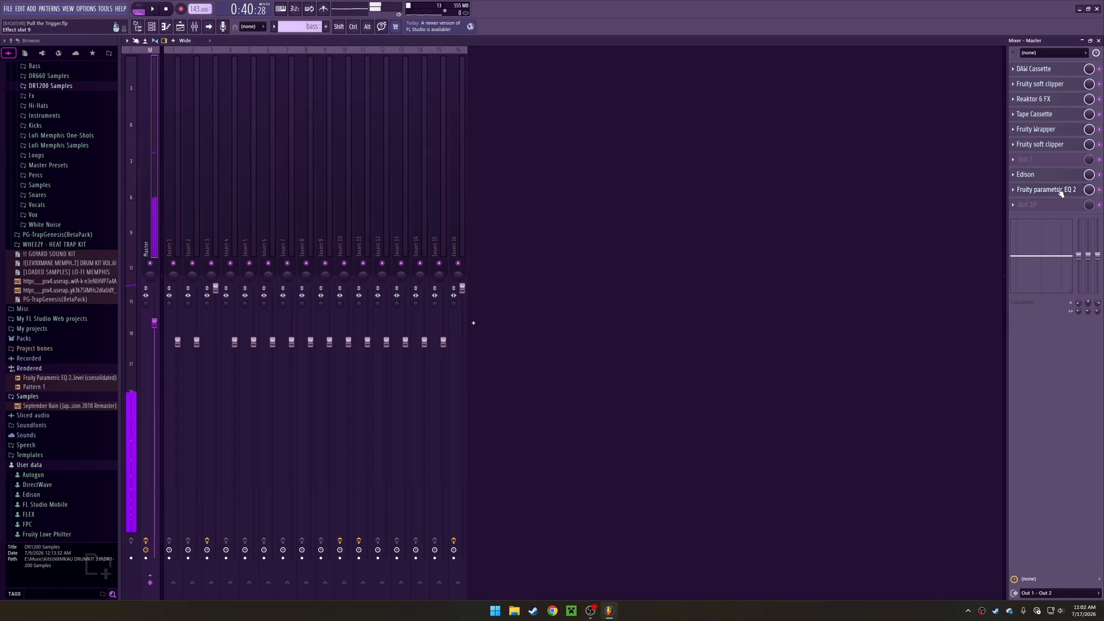
click(1026, 176)
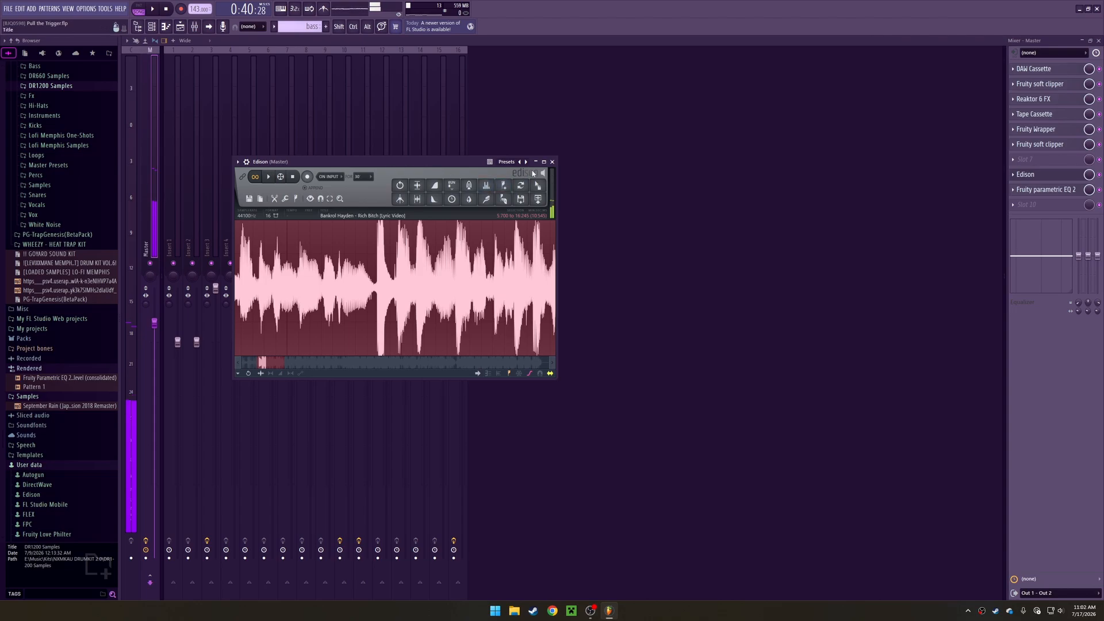
click(552, 162)
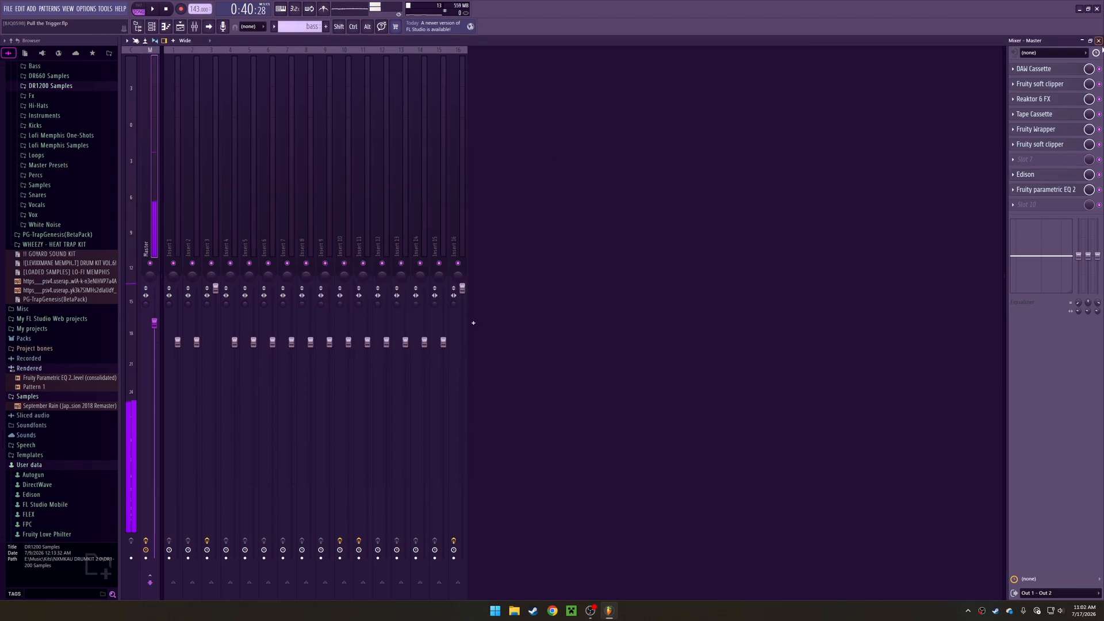
key(F5)
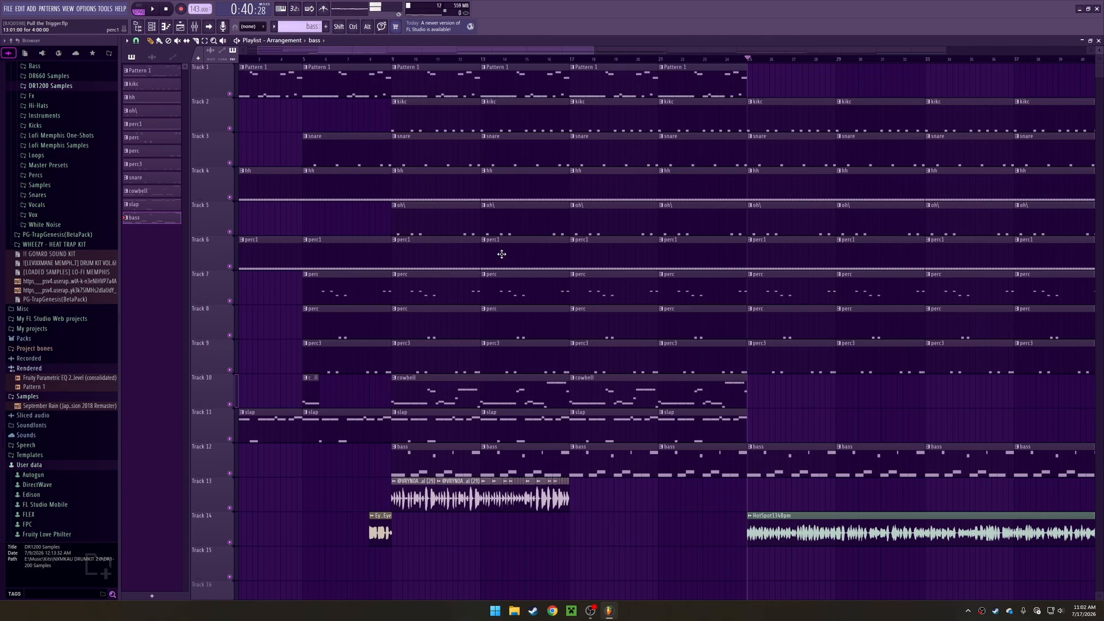
Show the channel rack over the playlist and bring the NXMKAU DRUMKIT 2.0 folder into view in the browser
key(F7)
key(F6)
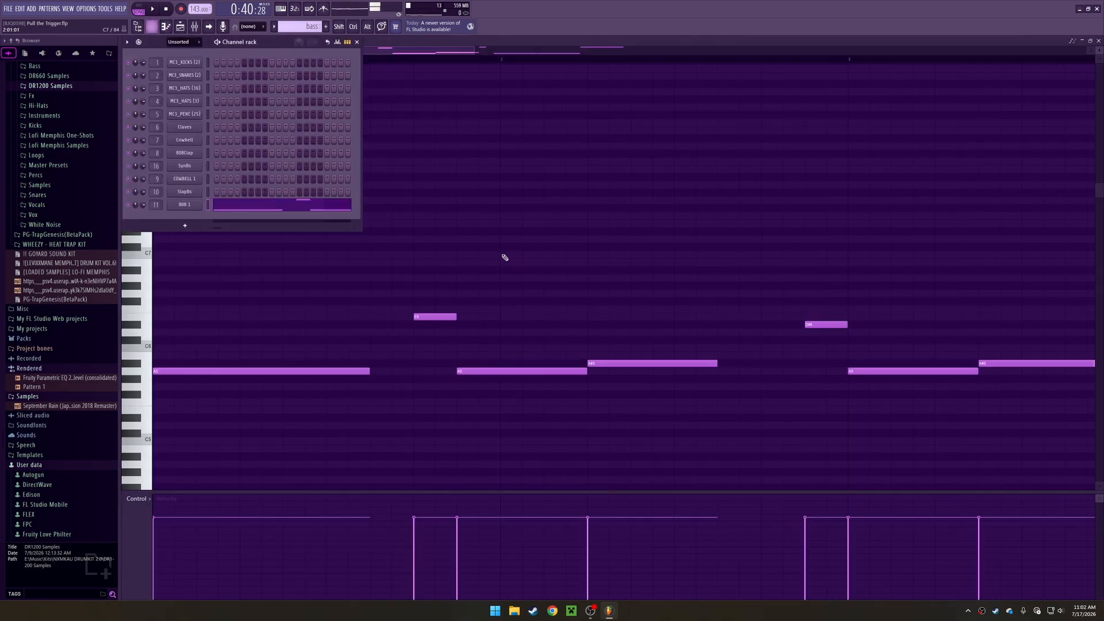
click(1099, 41)
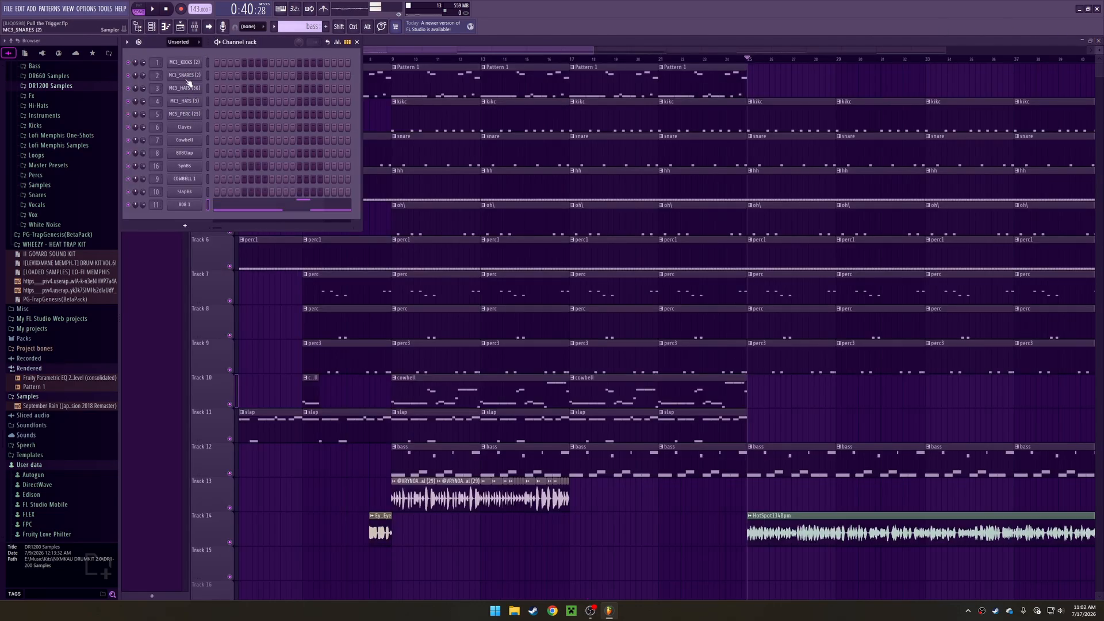
scroll(78, 178, up, 3)
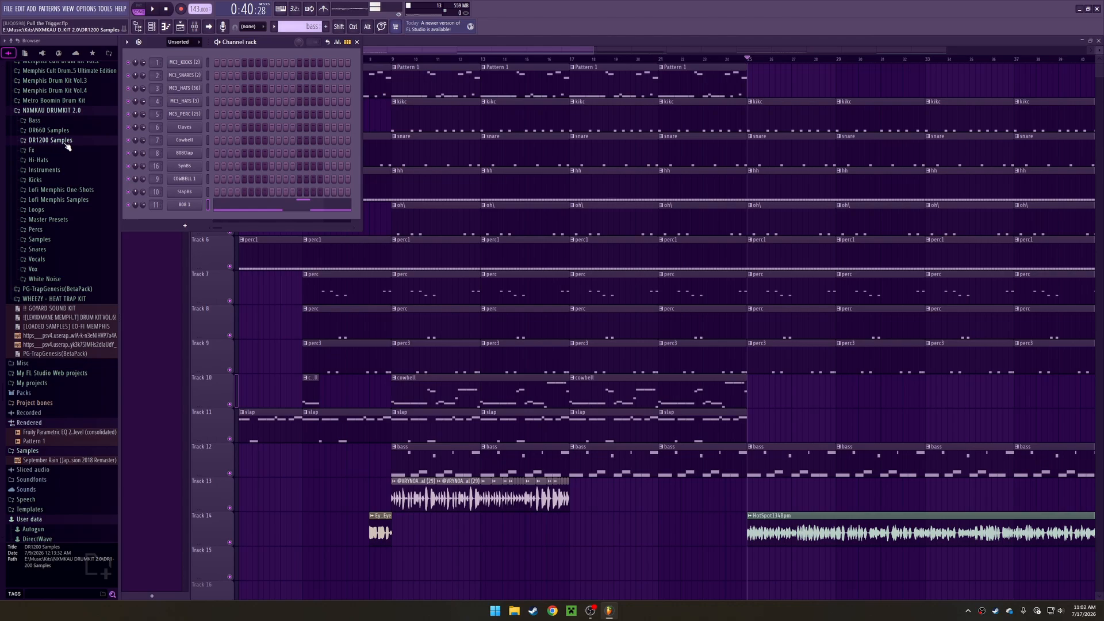
Show the DR1200 Samples subfolders and check the sampler settings of the MC3 kick, snare, hat and percussion channels
click(68, 142)
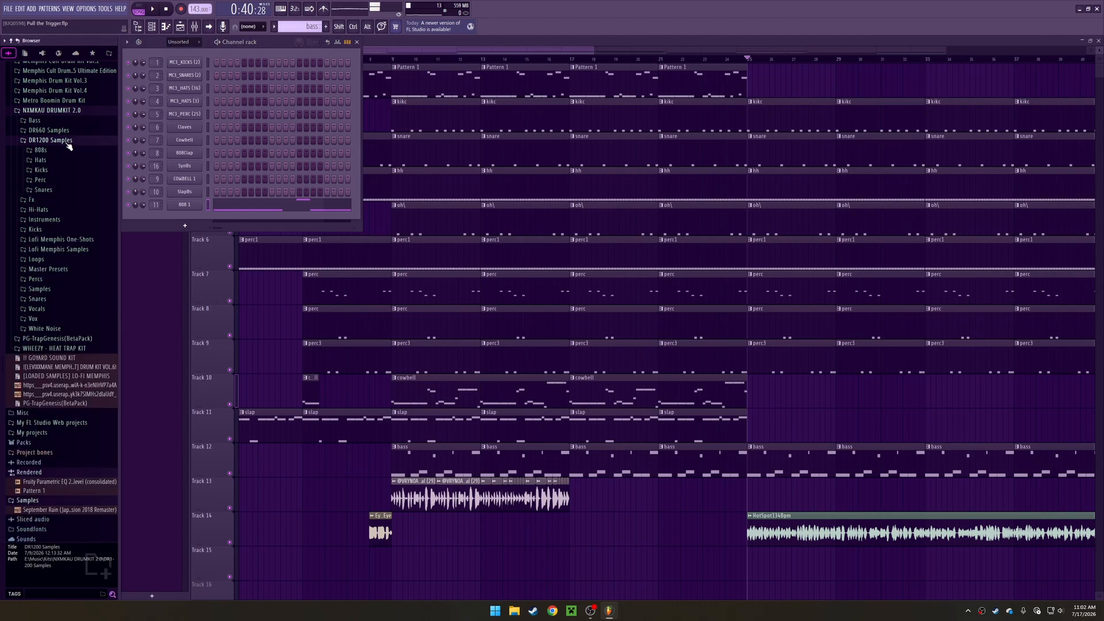
click(192, 67)
click(183, 77)
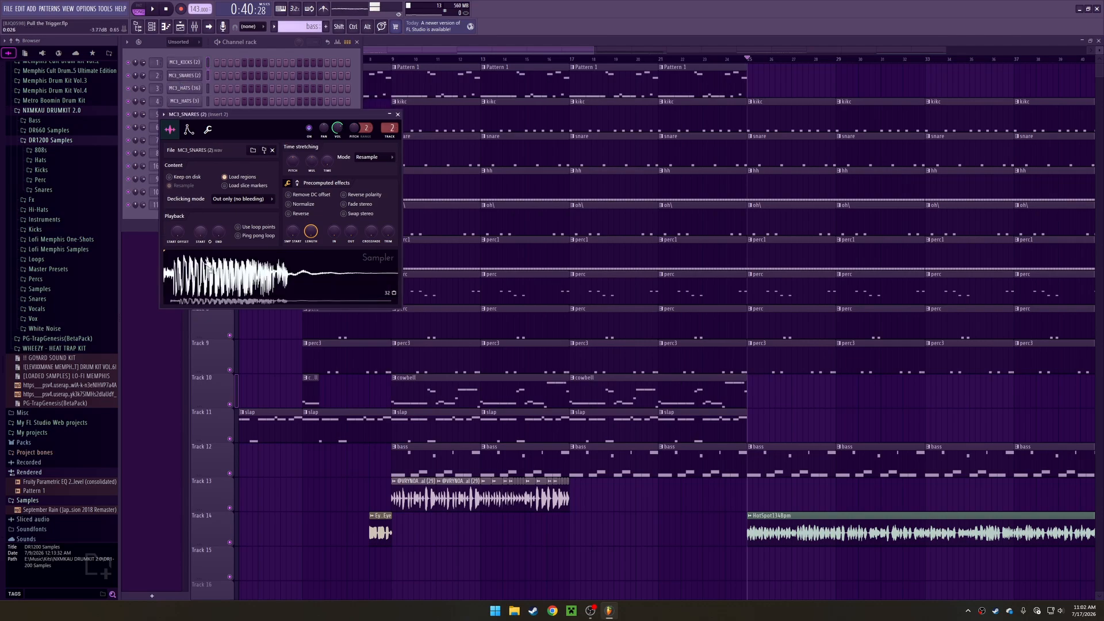
click(185, 90)
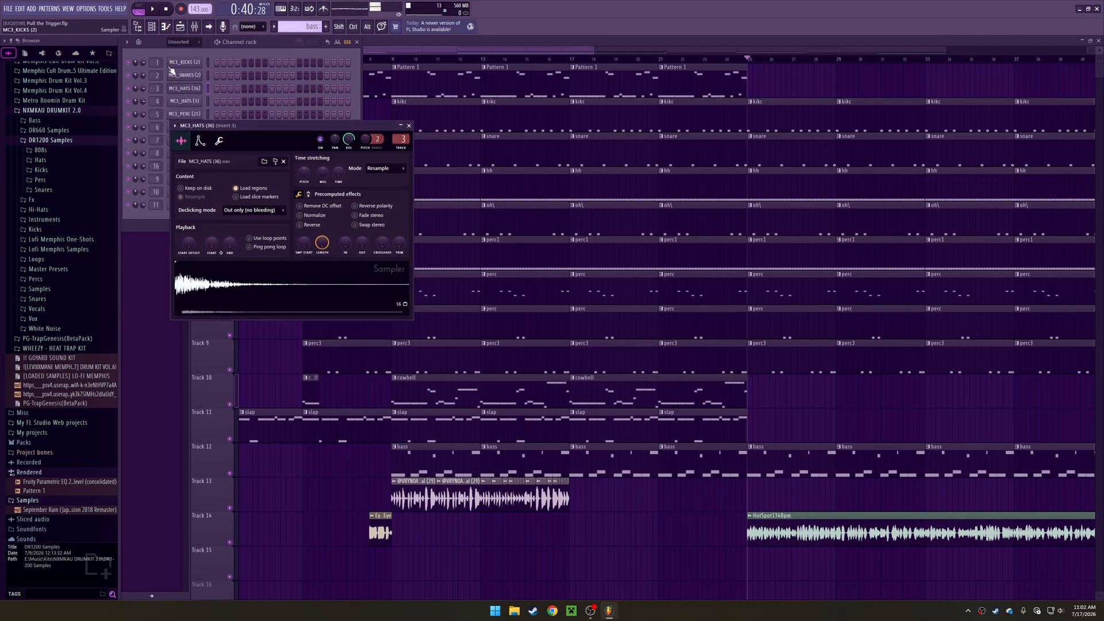
click(185, 101)
click(182, 115)
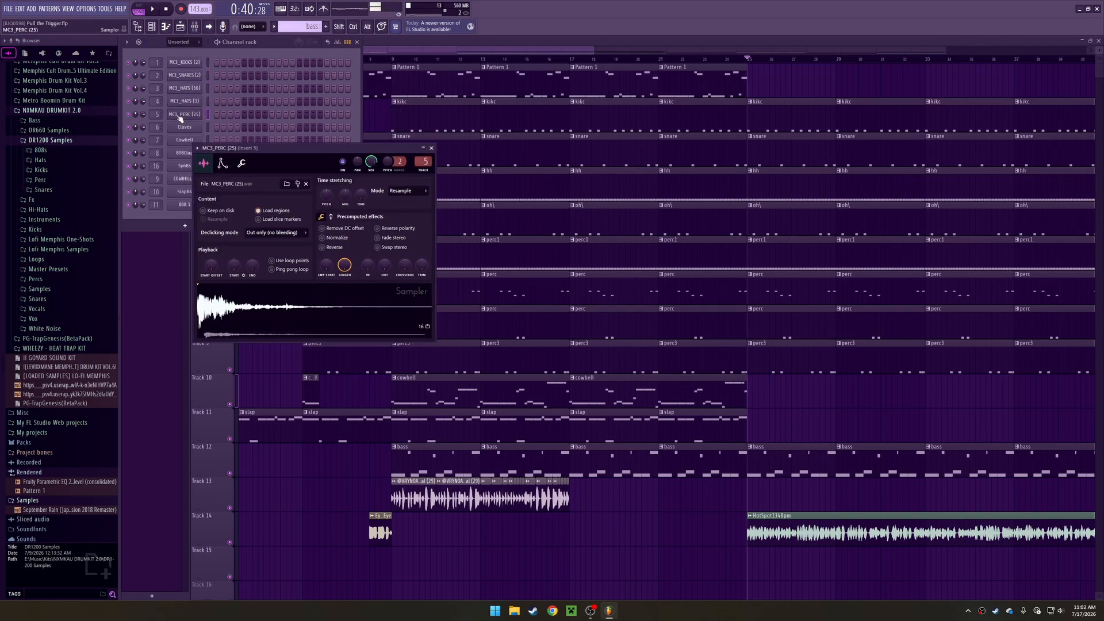
click(431, 149)
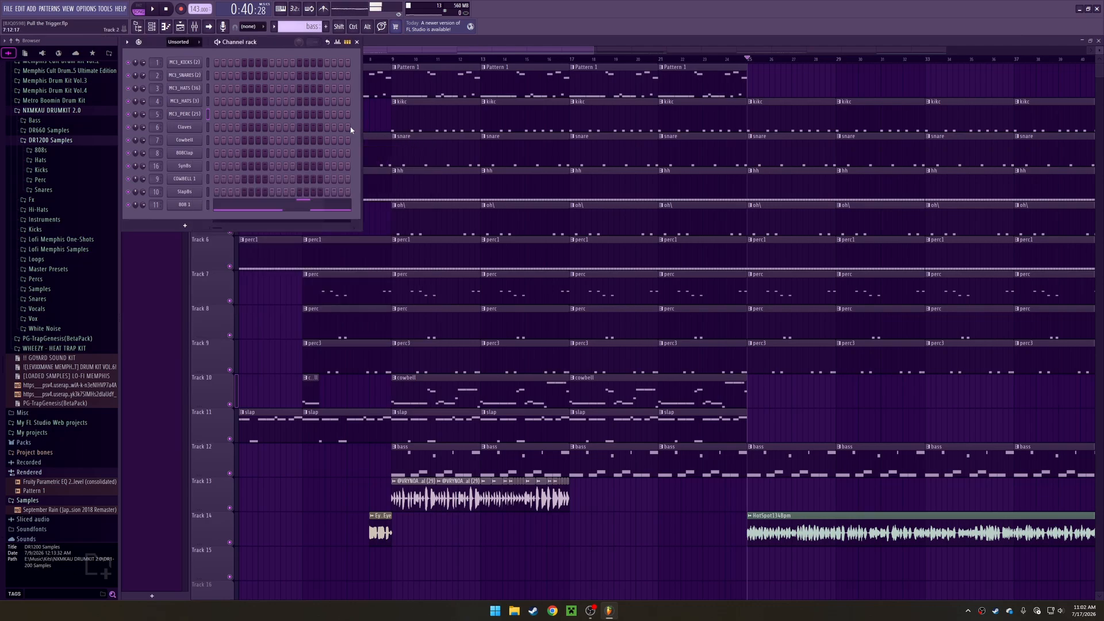
Collapse the DR1200 Samples folder and examine the subfolders of DR660 Samples in the browser
click(39, 142)
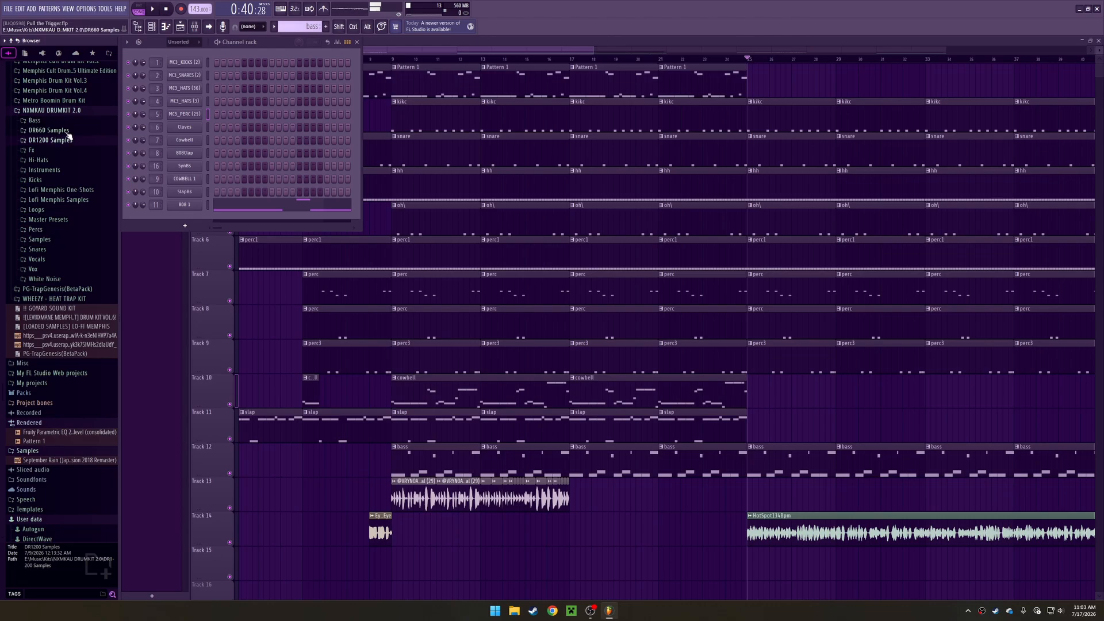
click(50, 130)
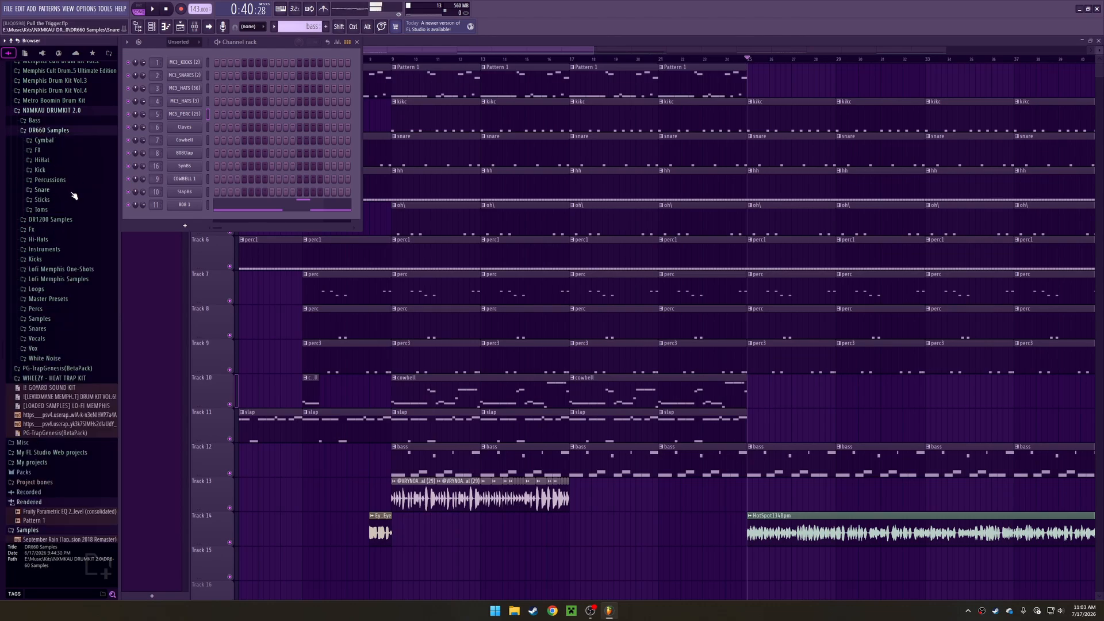
click(56, 132)
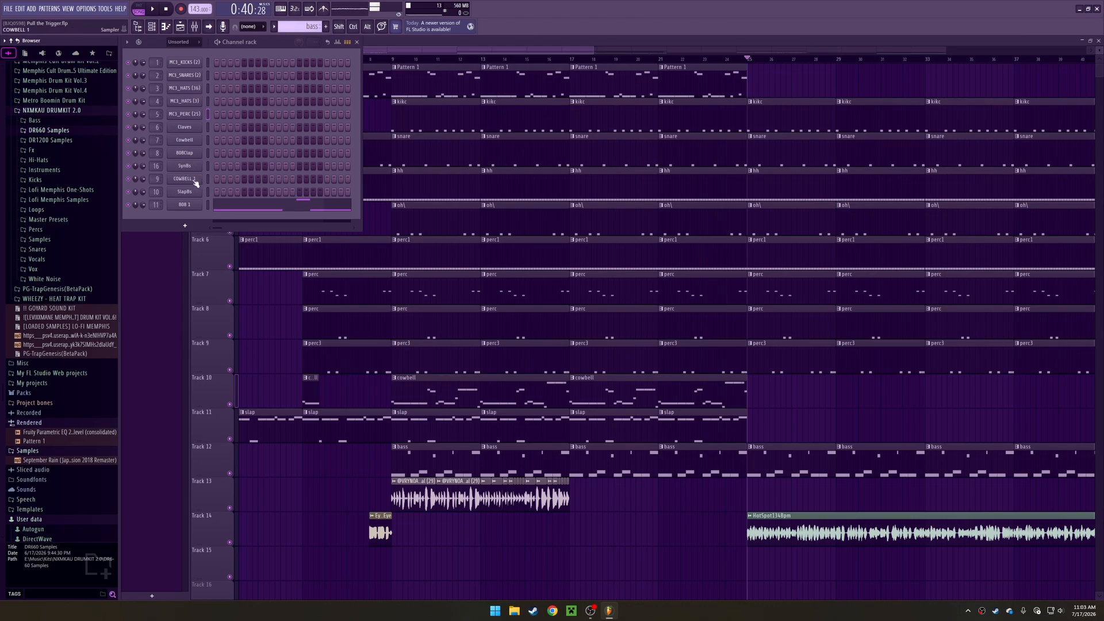
Examine the JOEHDAH DRUM KIT folder and the Bass subfolders of NXMKAU DRUMKIT 2.0, and close the channel rack
scroll(57, 212, up, 12)
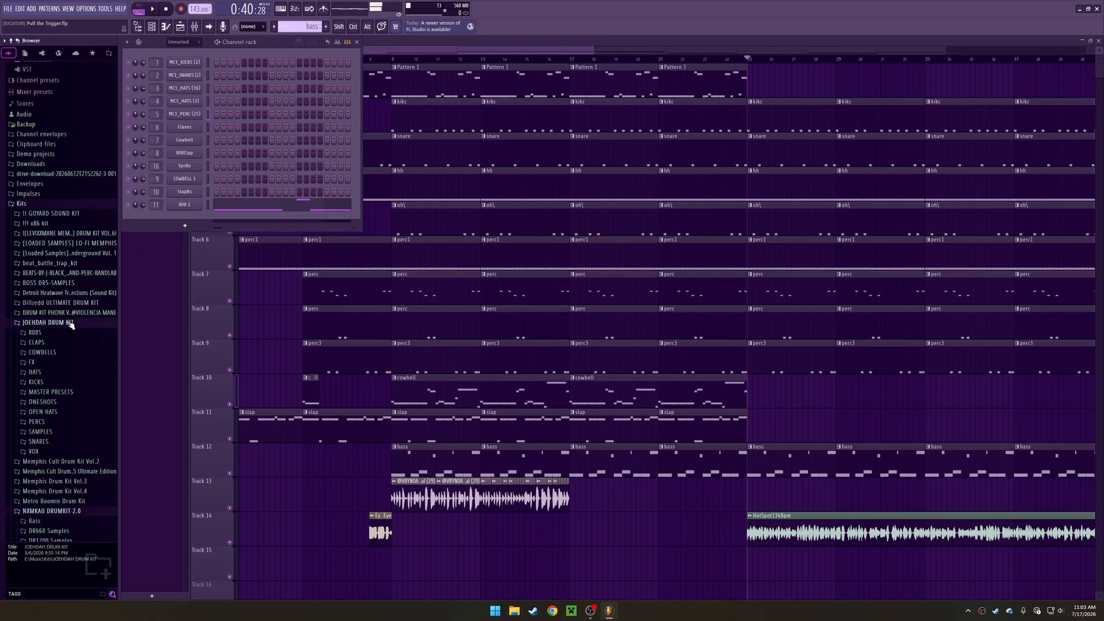
click(69, 324)
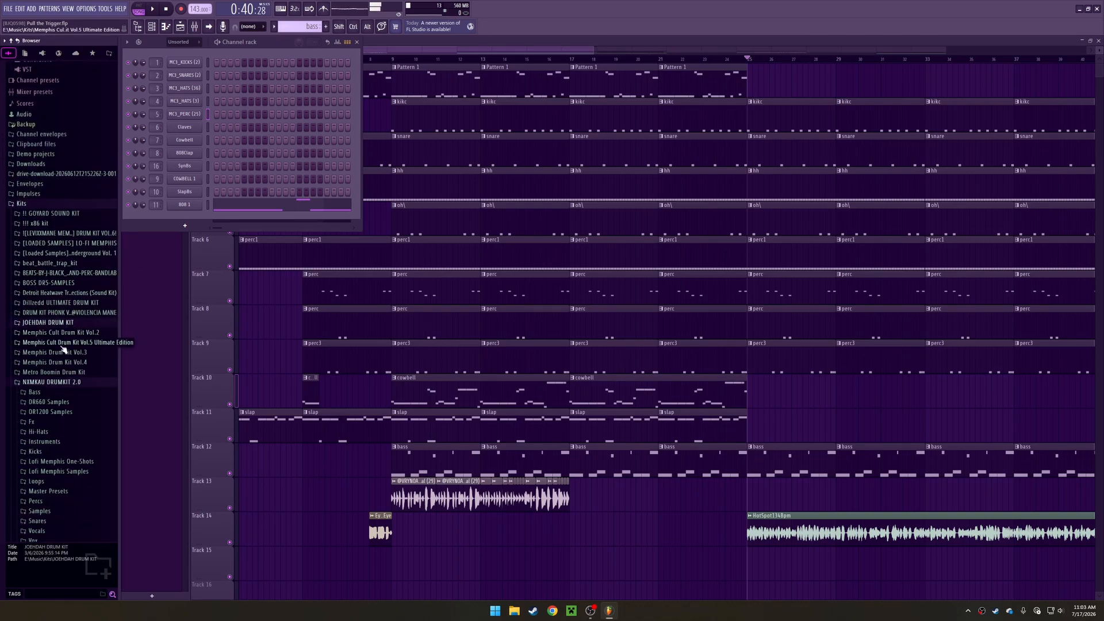
click(83, 392)
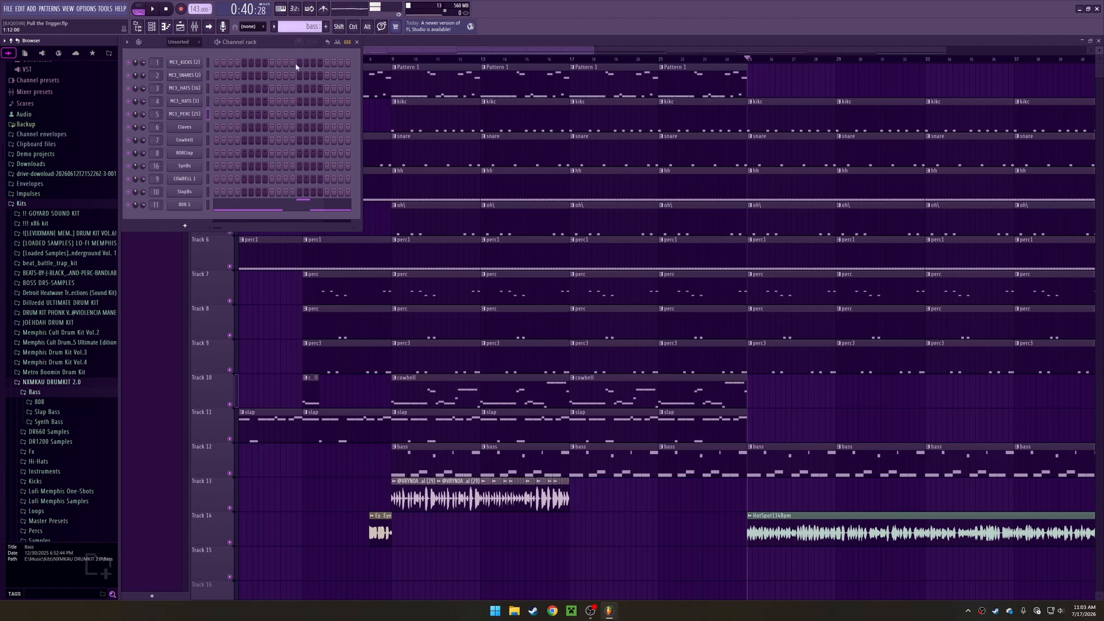
click(357, 42)
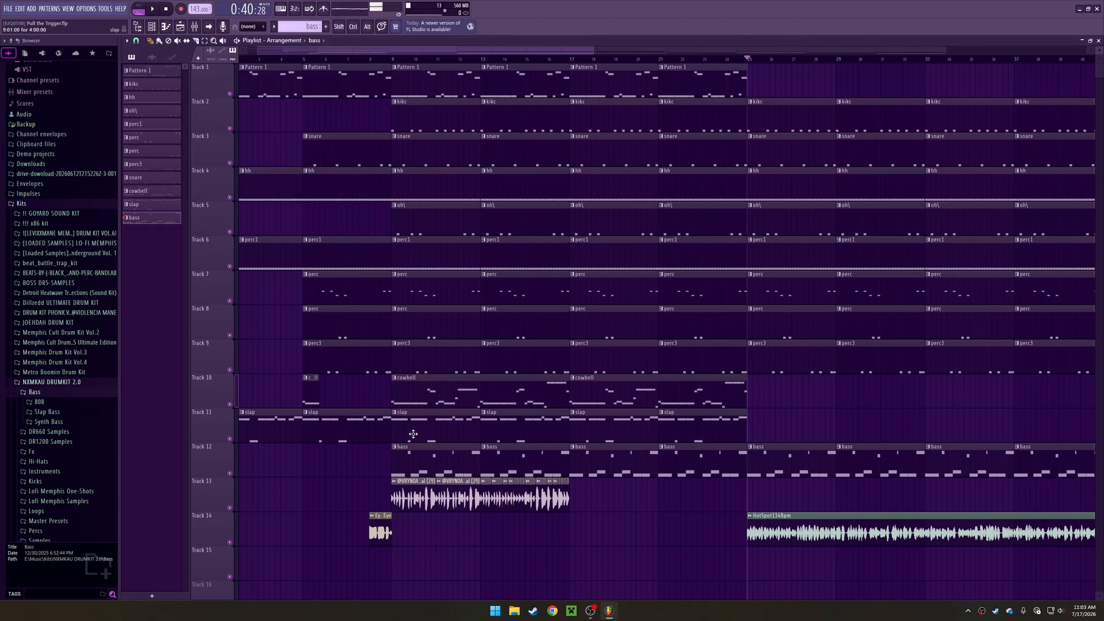
Play the whole arrangement from the start through the Master volume fade-out, following it in the playlist, and stop playback at the end
scroll(311, 496, left, 1)
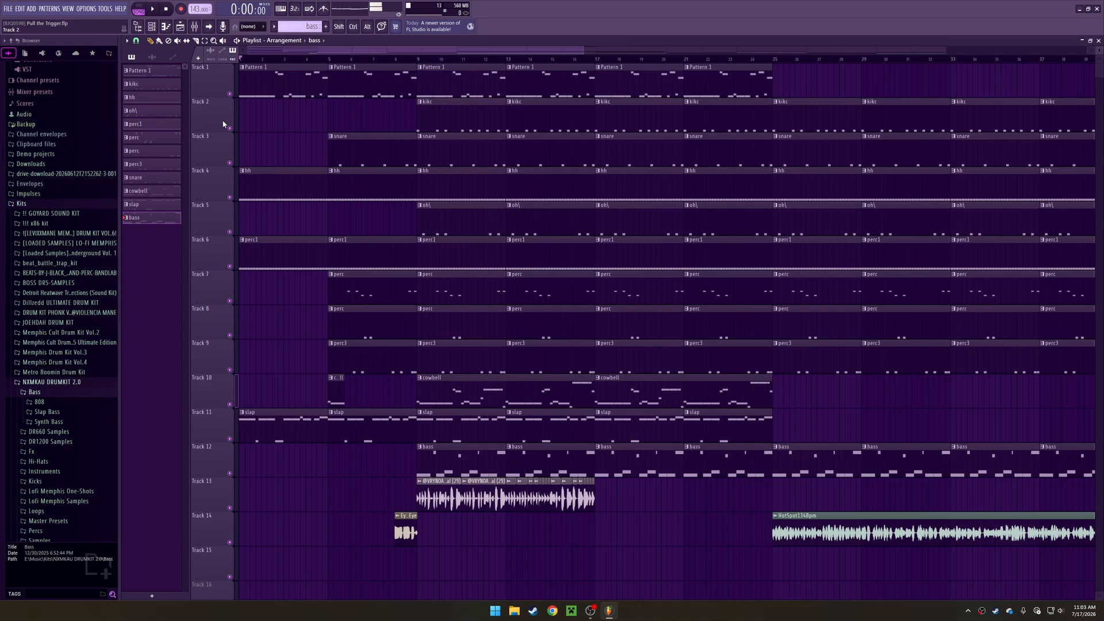
key(space)
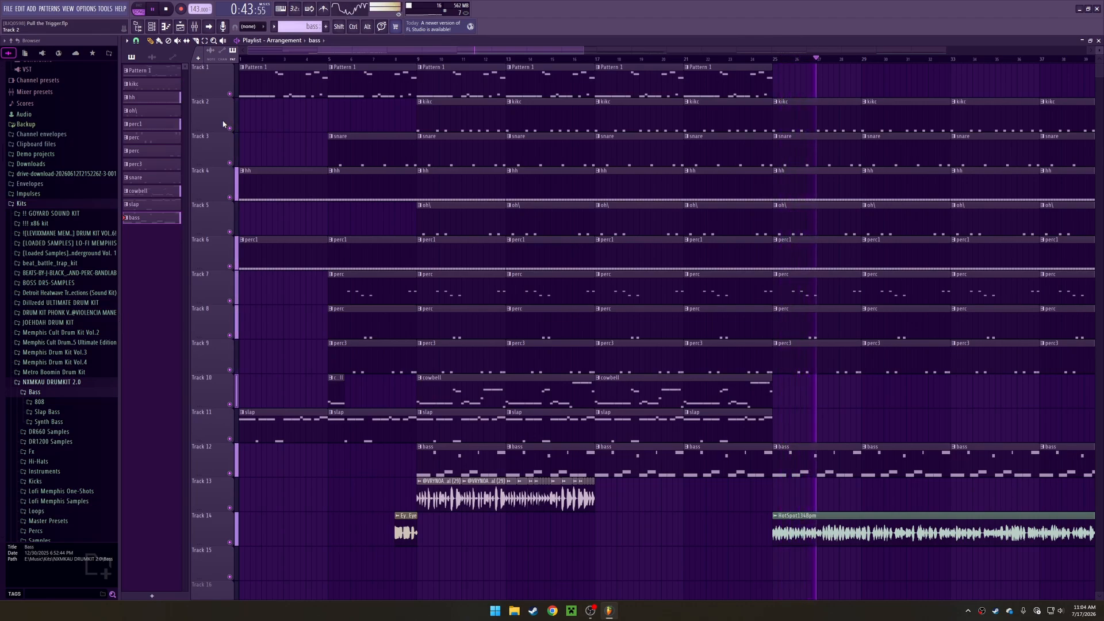
drag(770, 404, 306, 364)
drag(720, 365, 683, 564)
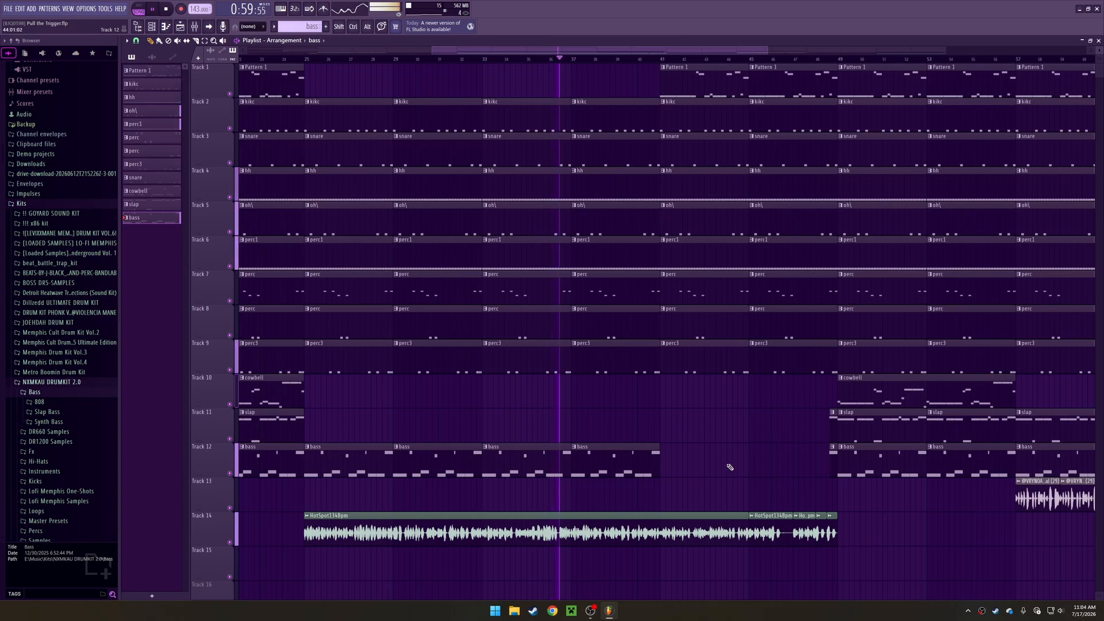
drag(728, 464, 719, 468)
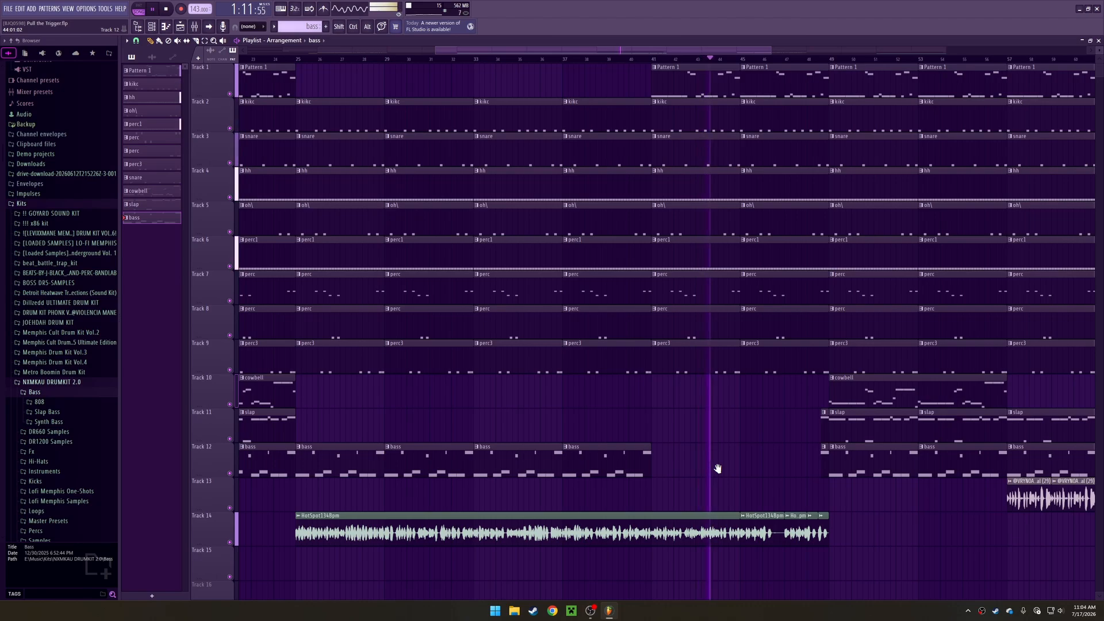
drag(718, 469, 535, 596)
drag(765, 553, 650, 579)
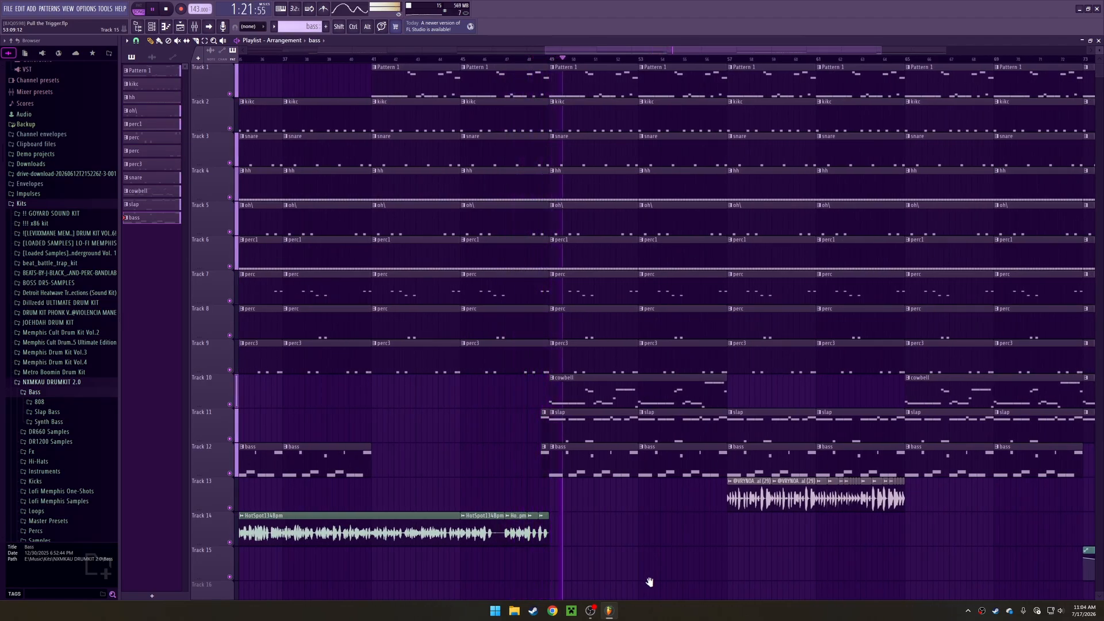
drag(649, 582, 571, 603)
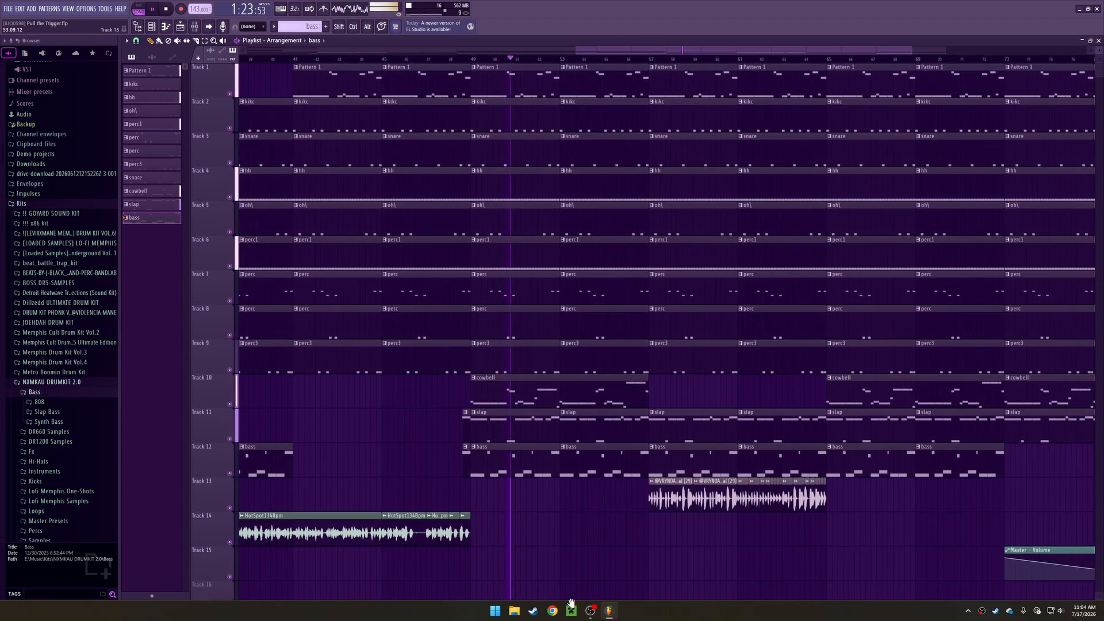
drag(726, 546, 699, 562)
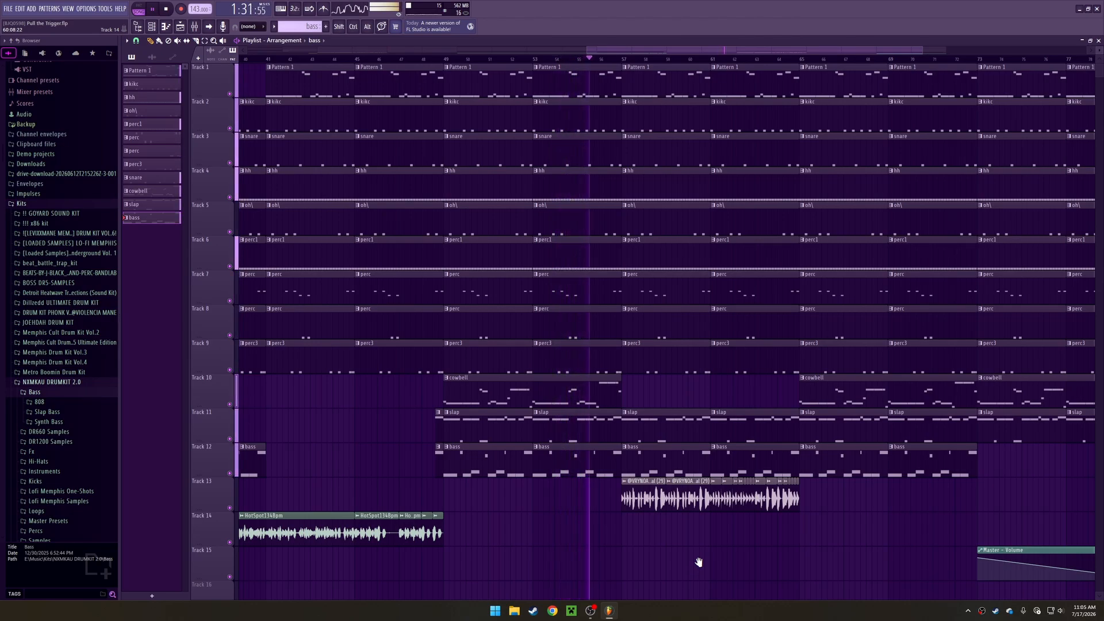
drag(699, 562, 319, 575)
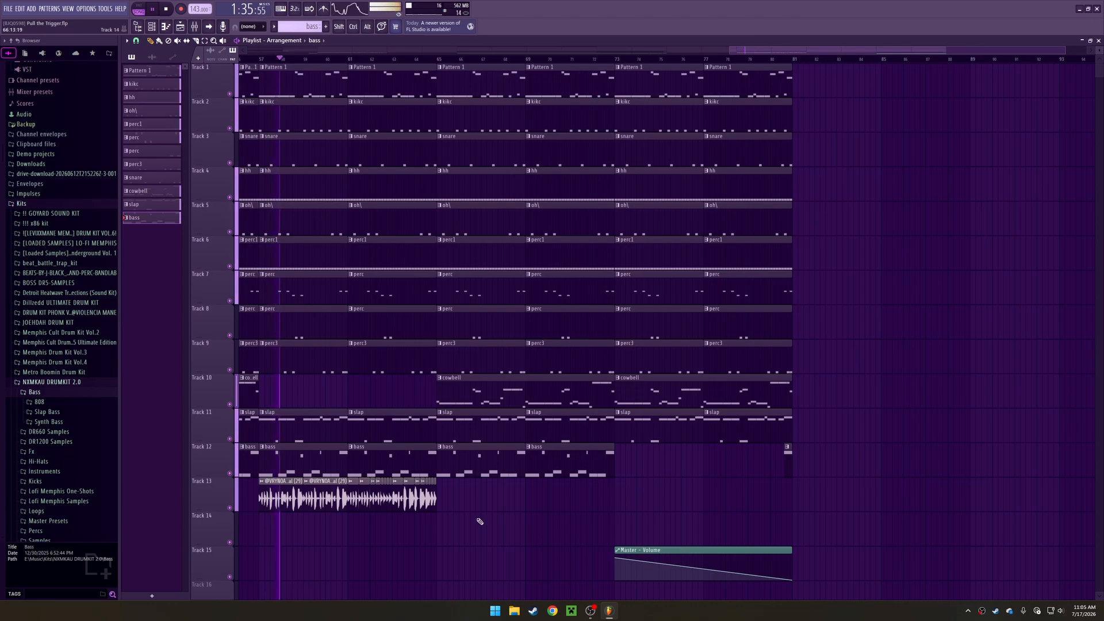
drag(479, 521, 812, 540)
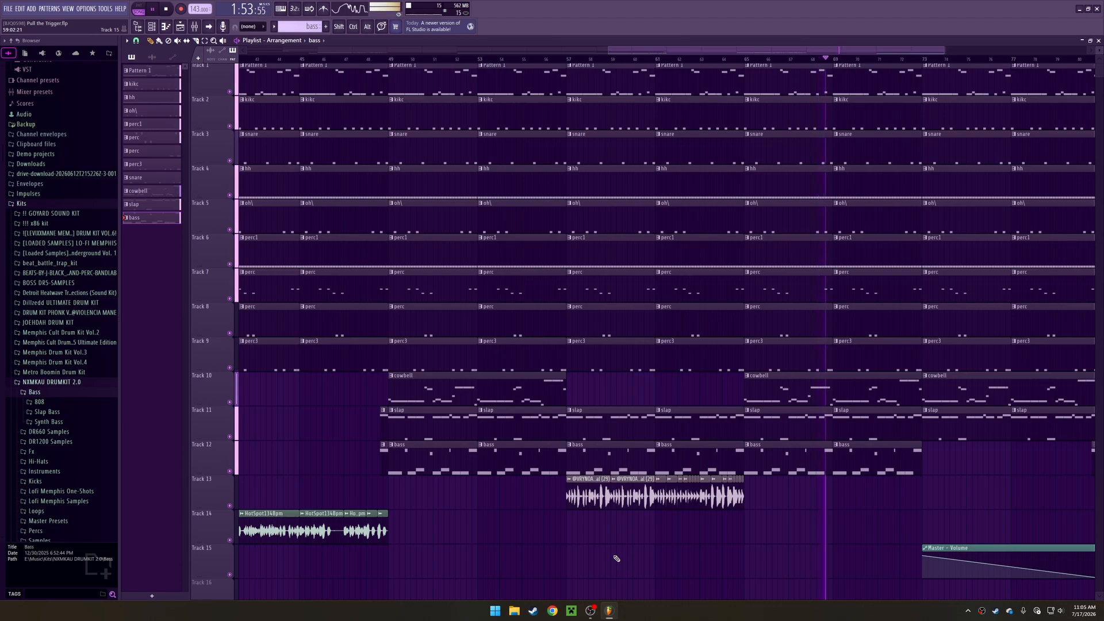
drag(749, 518, 505, 535)
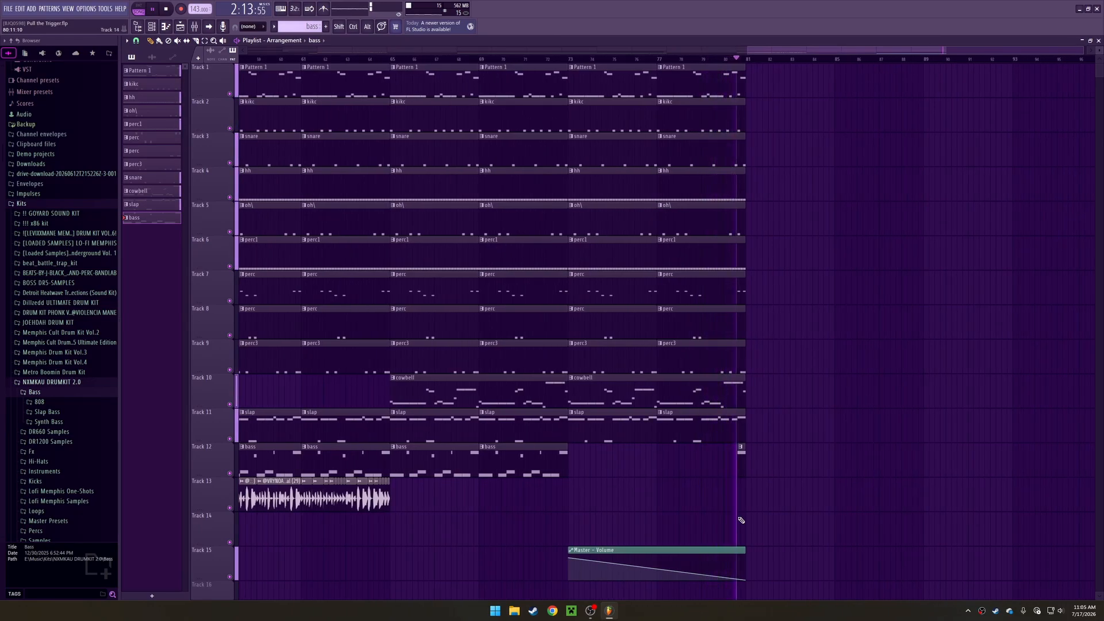
key(space)
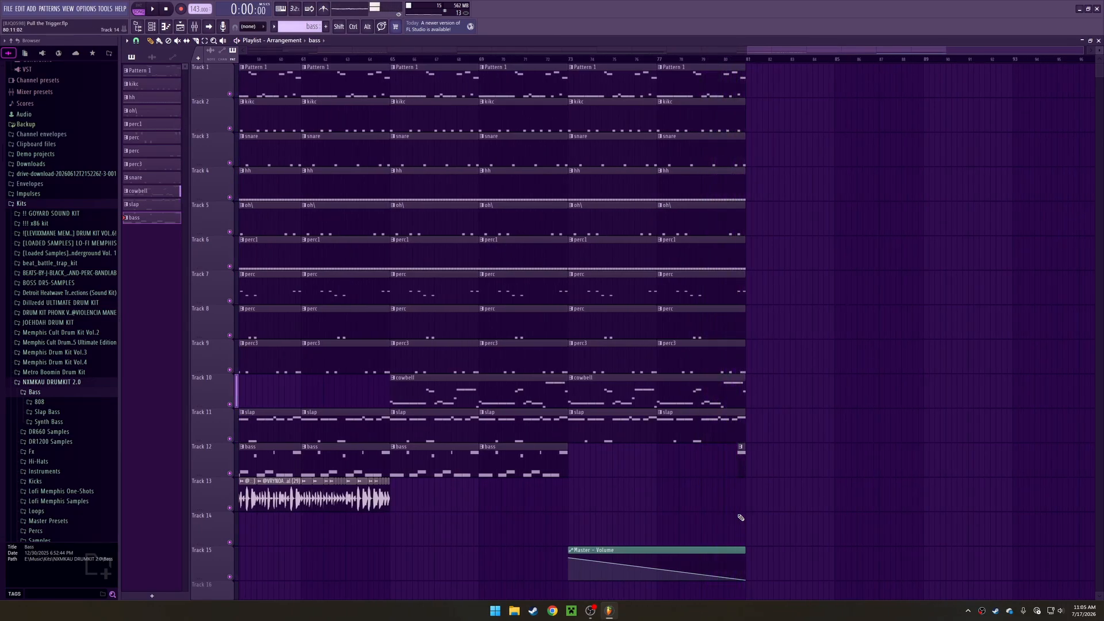
scroll(620, 341, left, 10)
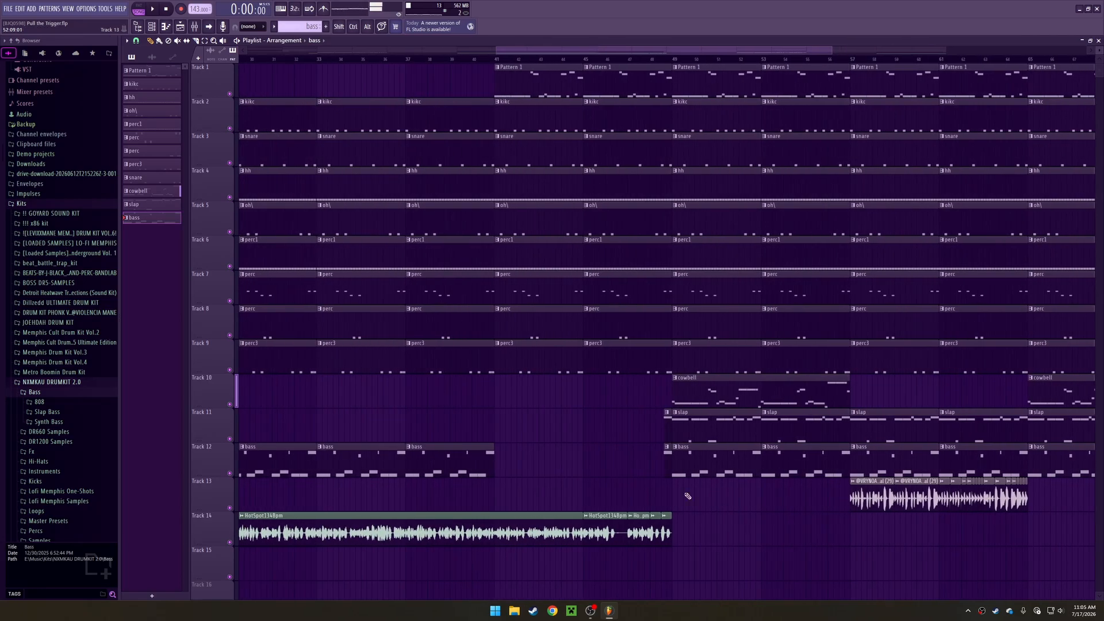
scroll(905, 385, left, 1)
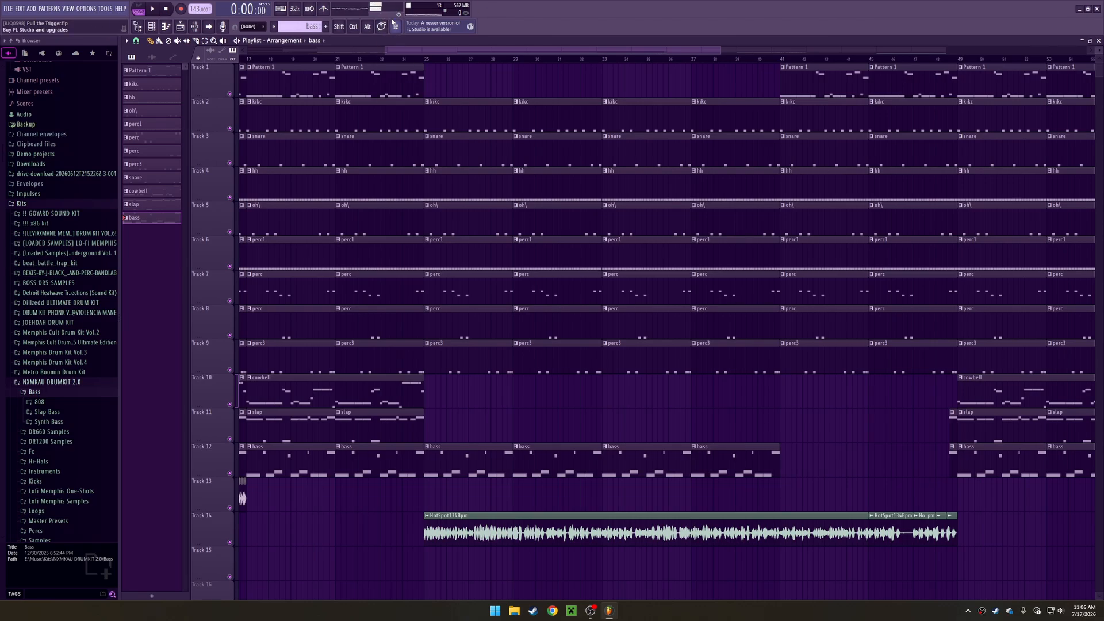
drag(451, 185, 1038, 408)
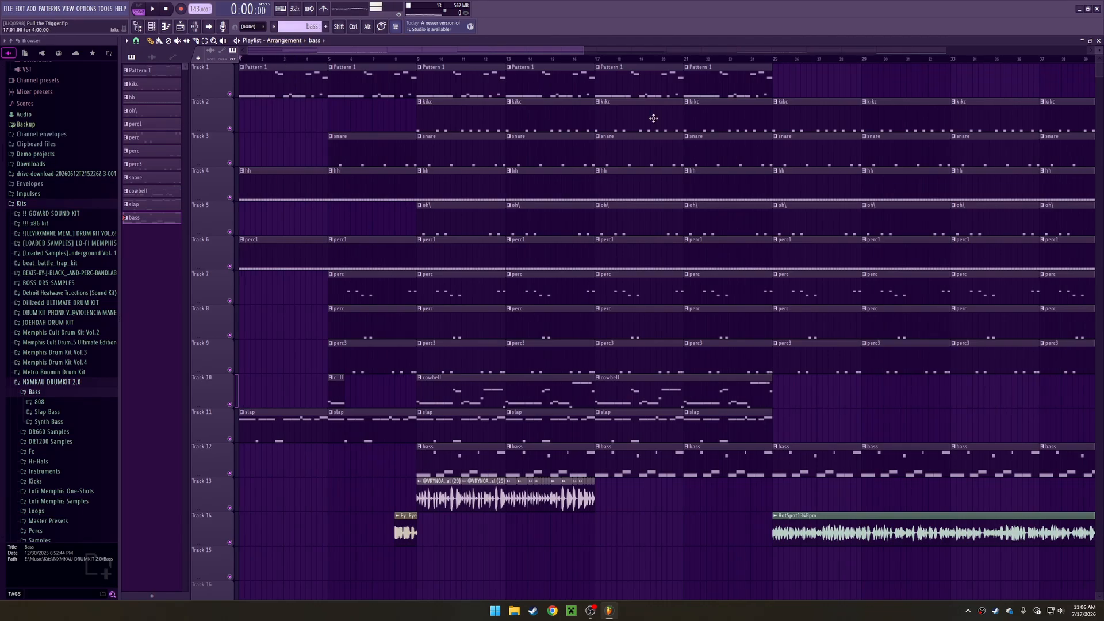
key(F9)
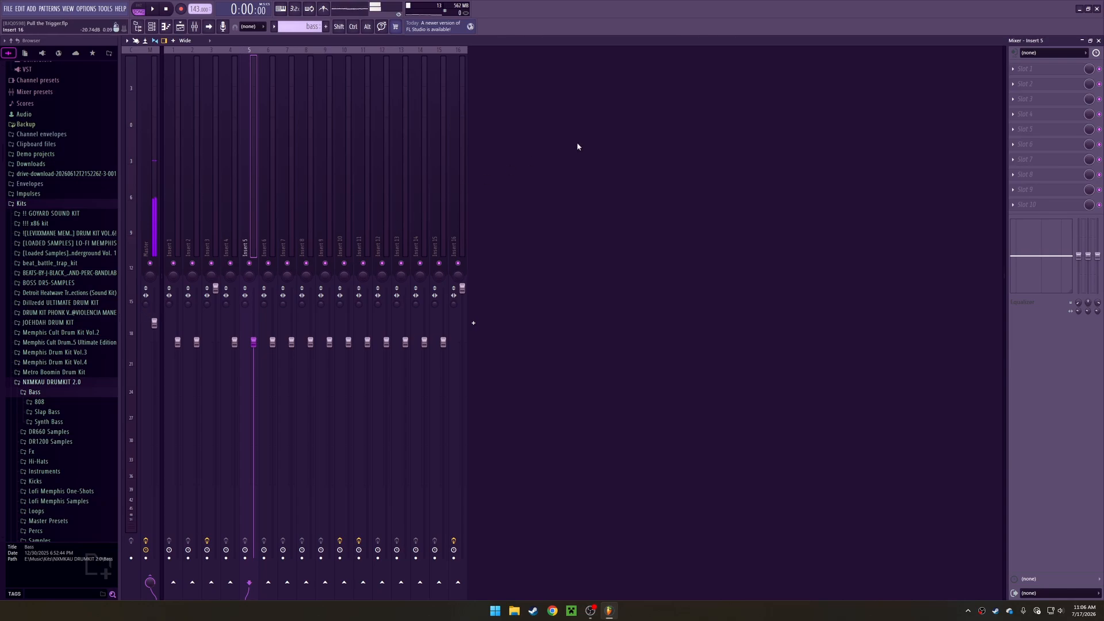
click(1099, 41)
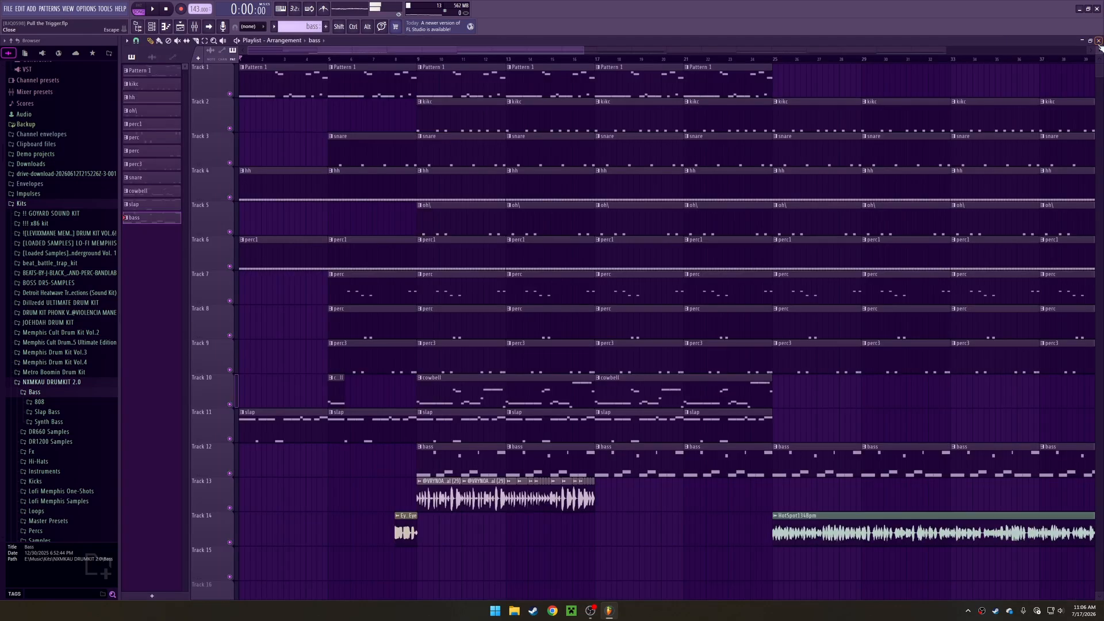
scroll(441, 416, right, 4)
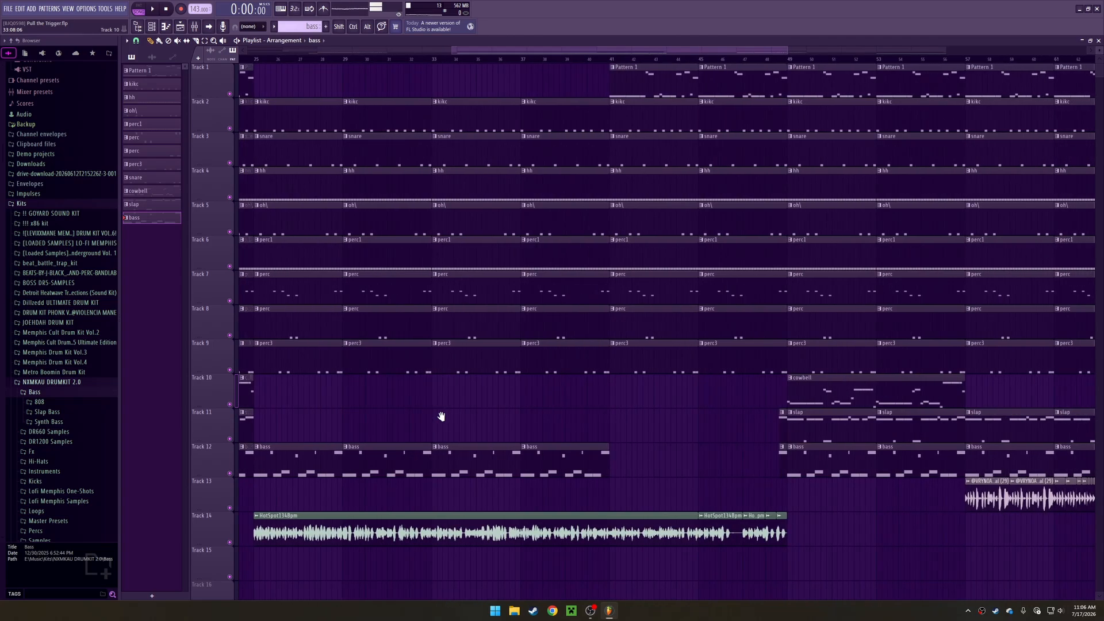
scroll(350, 412, left, 12)
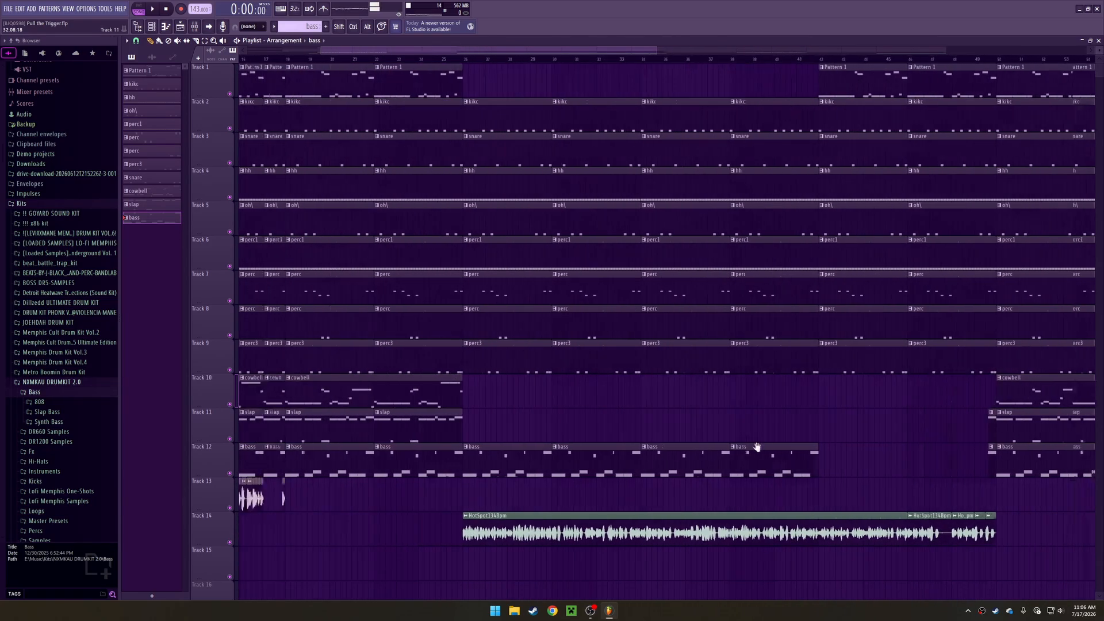